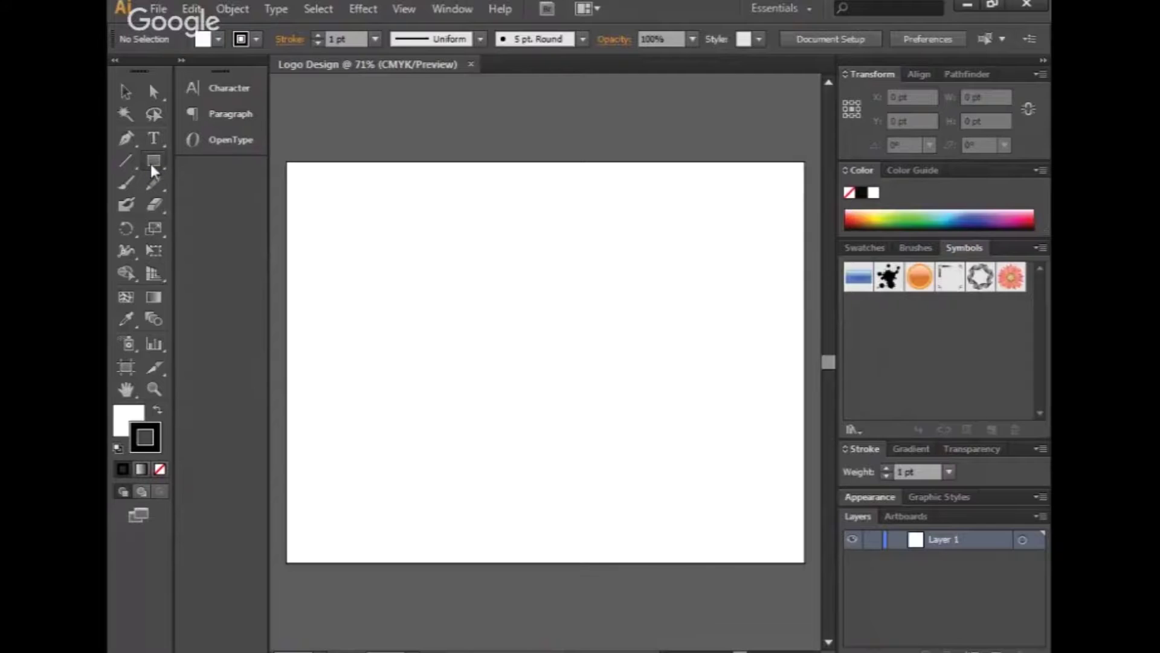
Draw a large circle with the Ellipse tool in the middle of the artboard and fill it black.
drag(153, 161, 199, 161)
drag(387, 242, 666, 460)
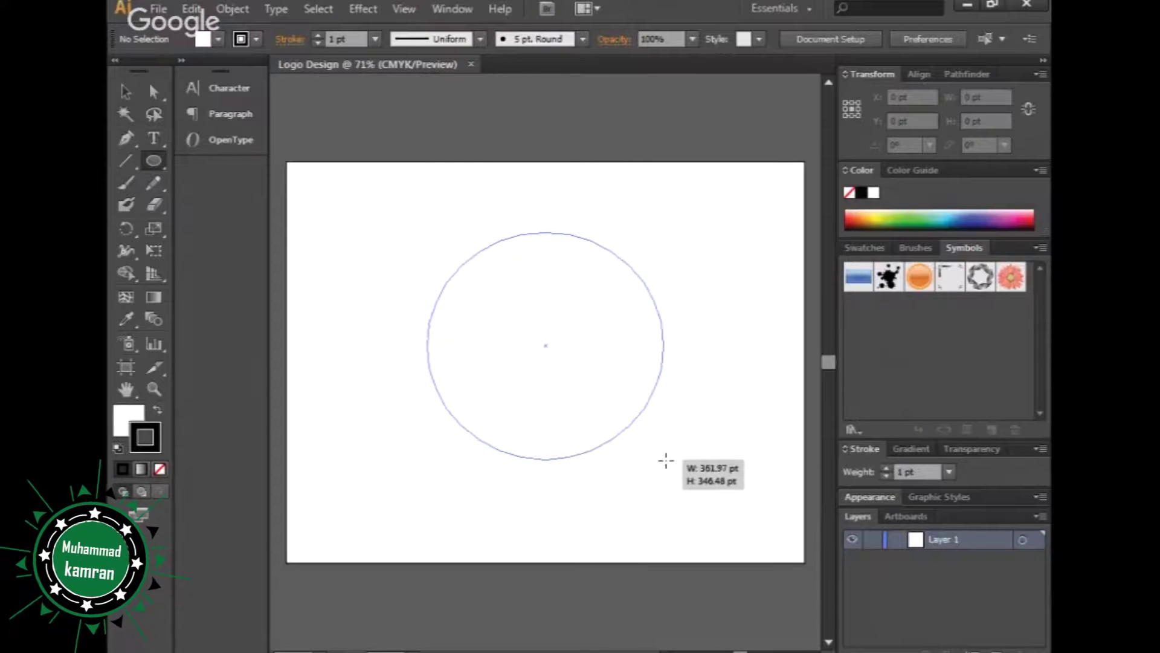
drag(666, 460, 672, 465)
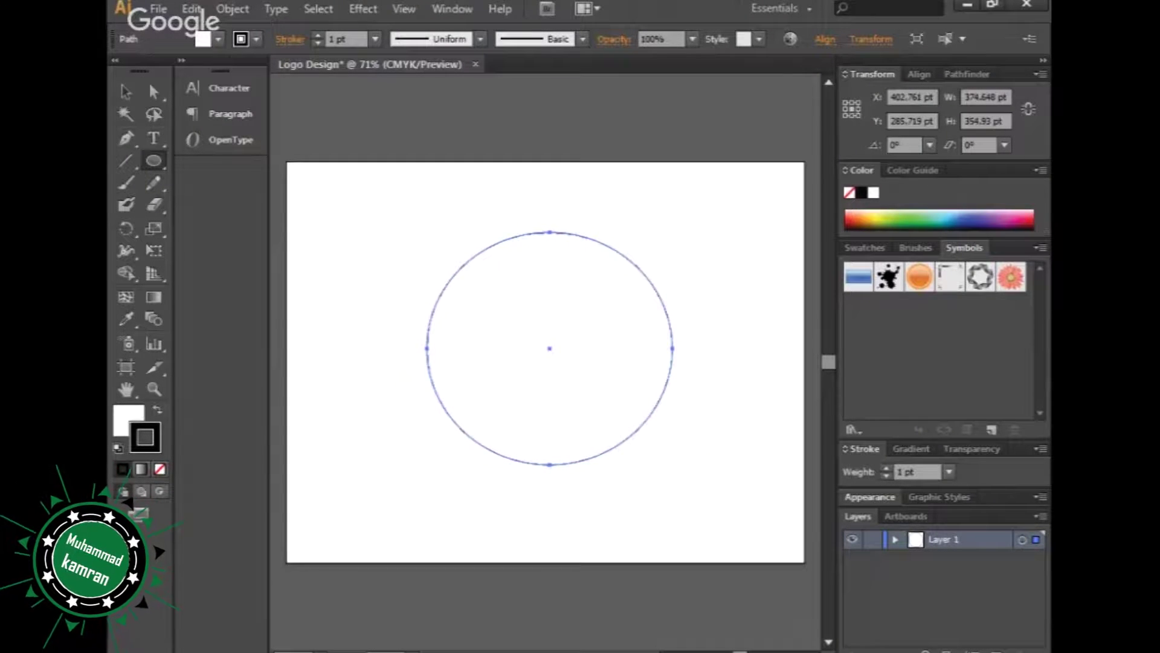
click(125, 92)
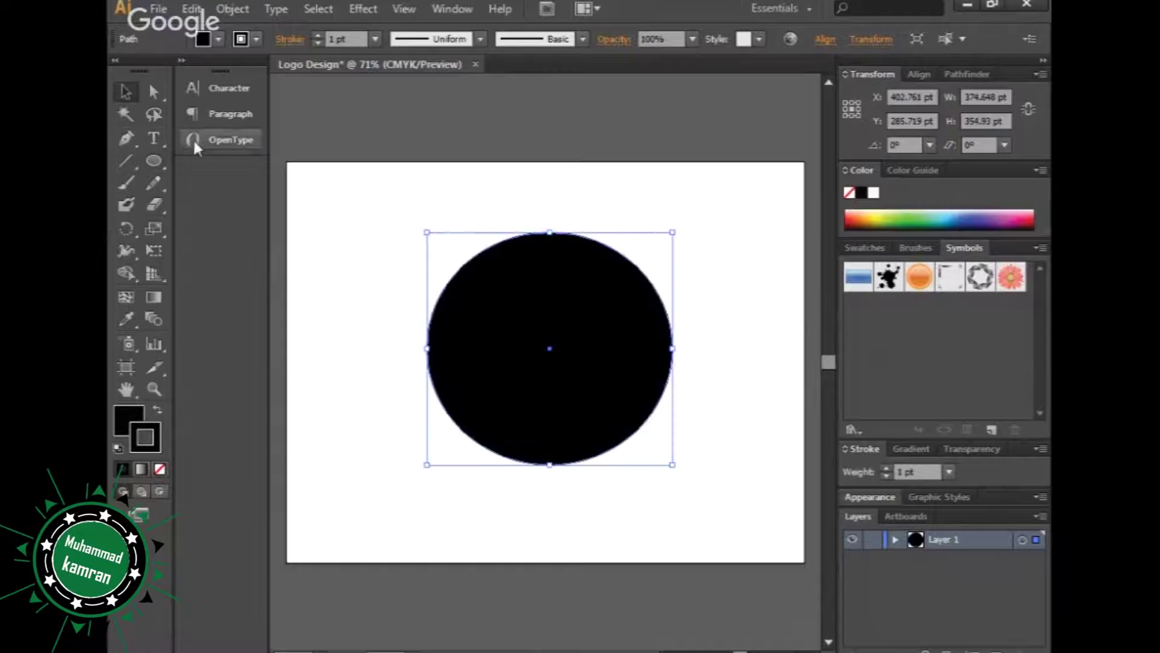
drag(520, 326, 509, 313)
click(725, 337)
Draw a smaller circle of about 330 pt, centre it inside the black one, and fill it blue.
key(l)
mouse_move(455, 253)
mouse_down()
mouse_move(624, 395)
mouse_move(650, 431)
mouse_up()
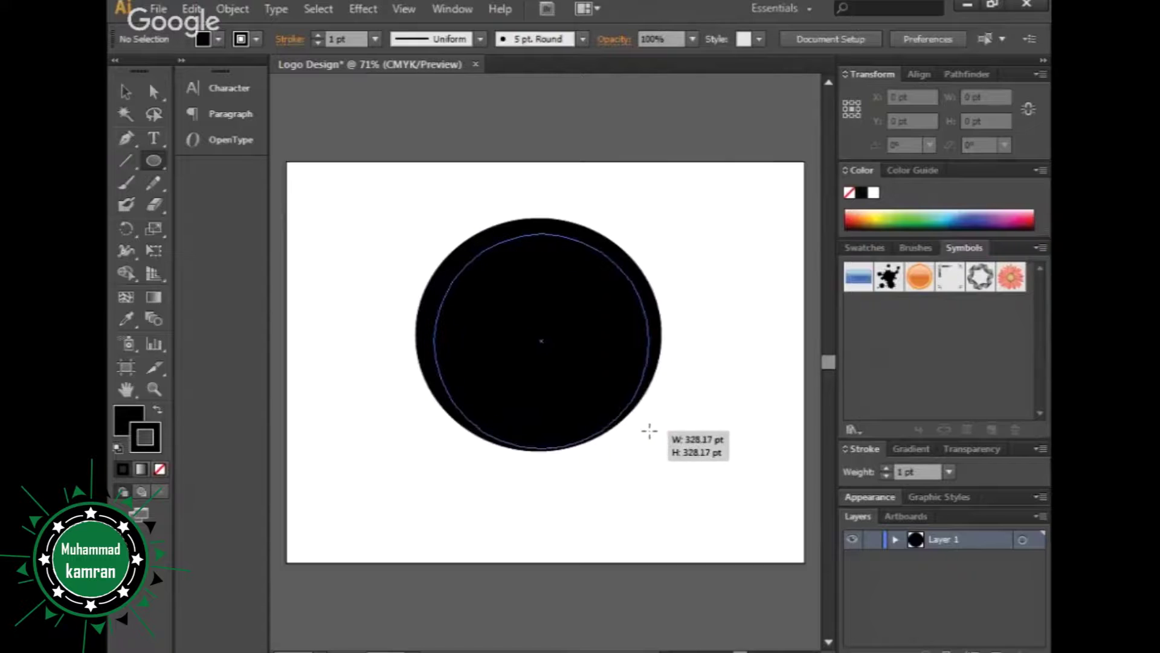
drag(650, 431, 652, 432)
key(v)
drag(563, 326, 559, 319)
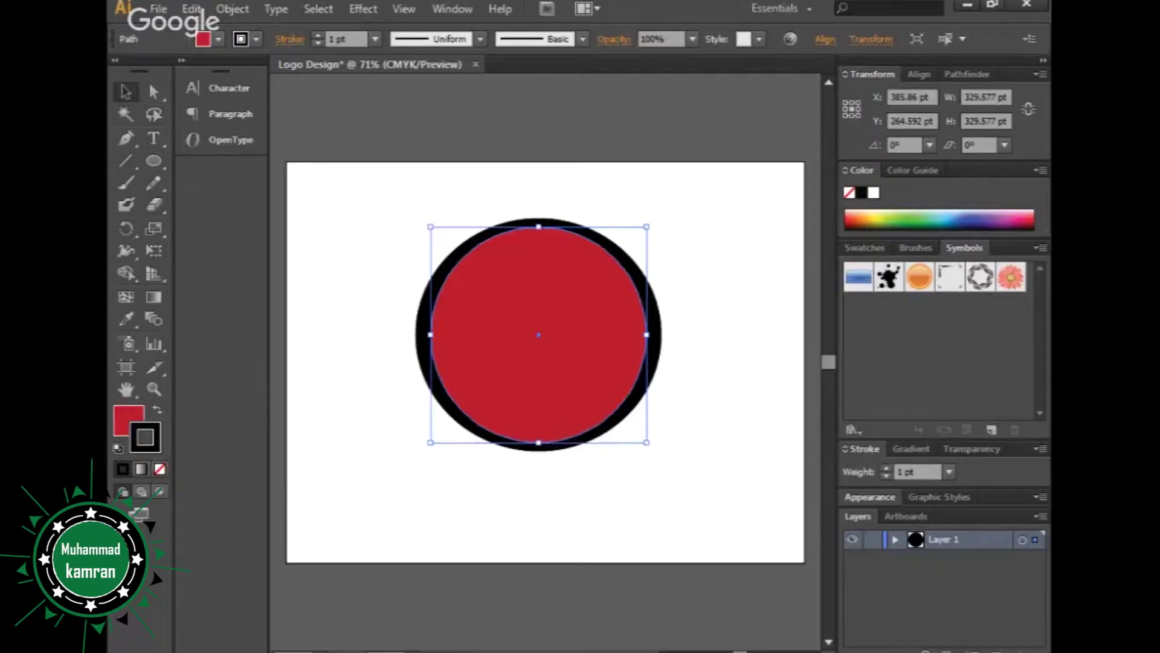
click(340, 399)
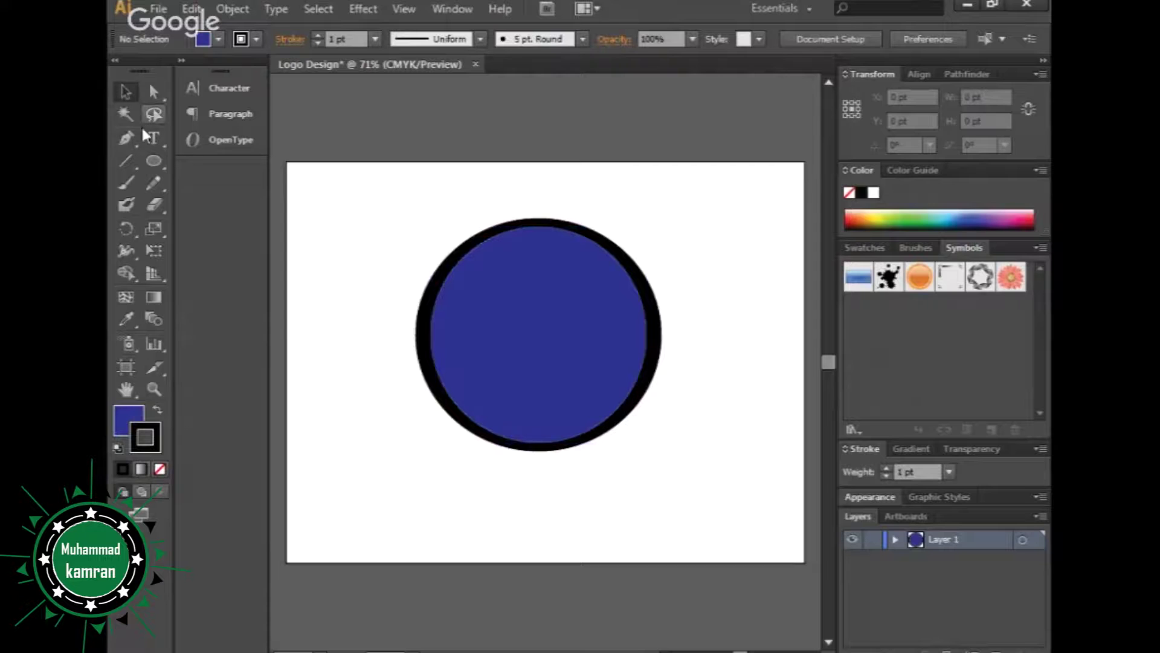
Draw a third circle of about 302 pt with a 3 pt green charcoal brush outline.
drag(470, 283, 630, 417)
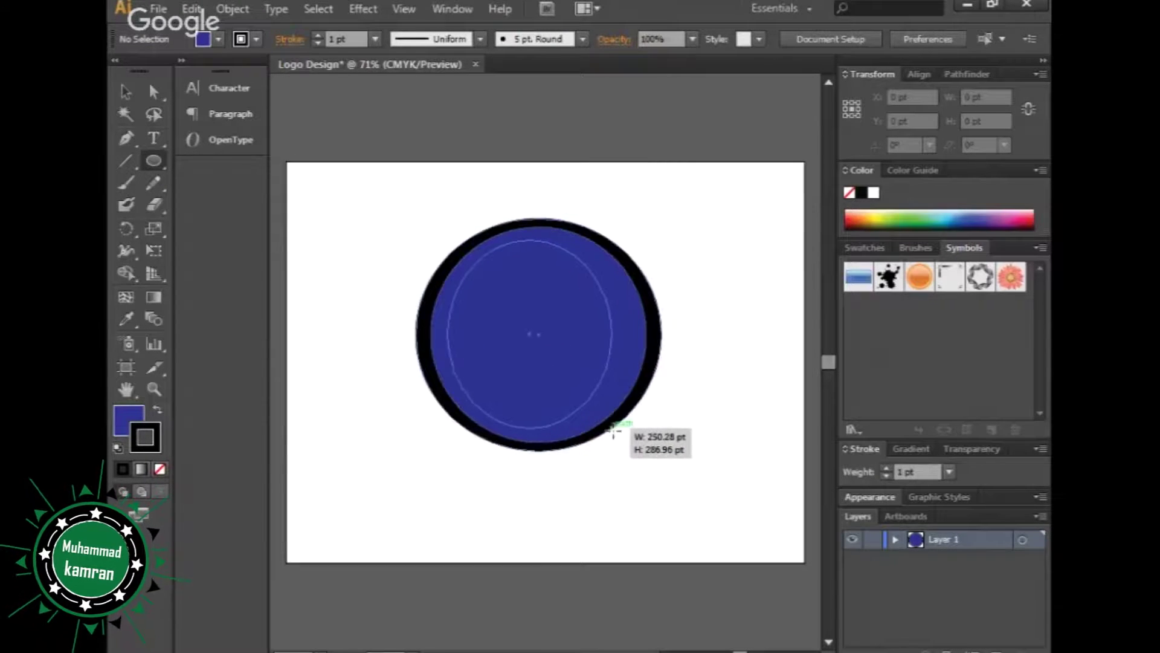
drag(630, 417, 639, 422)
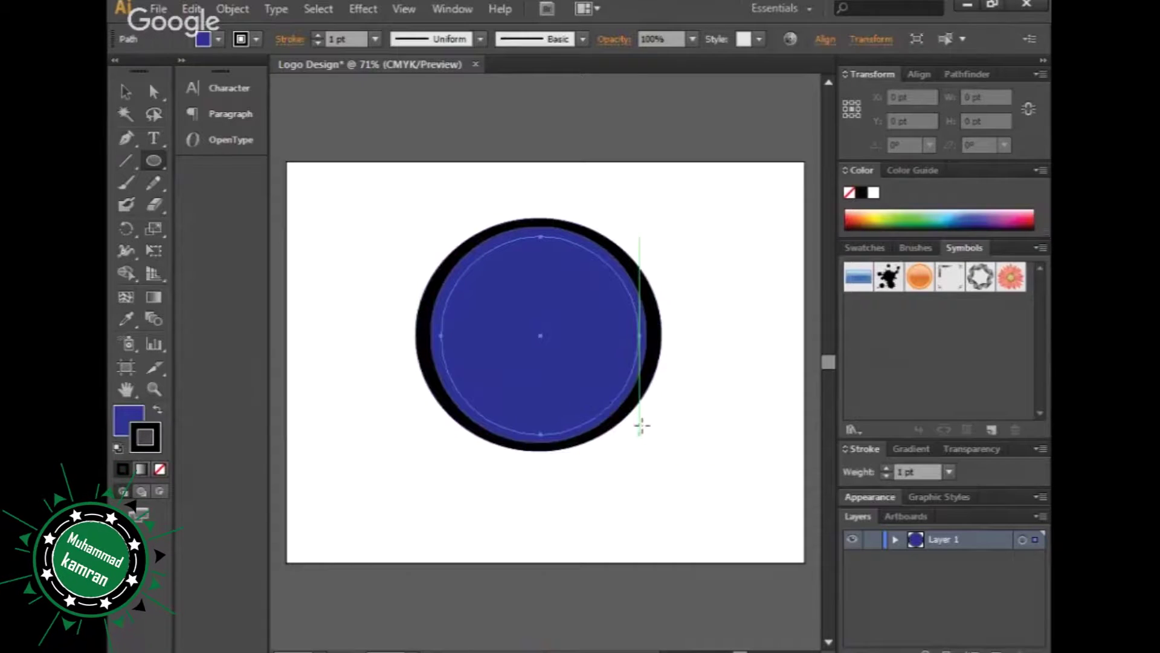
click(584, 38)
click(535, 67)
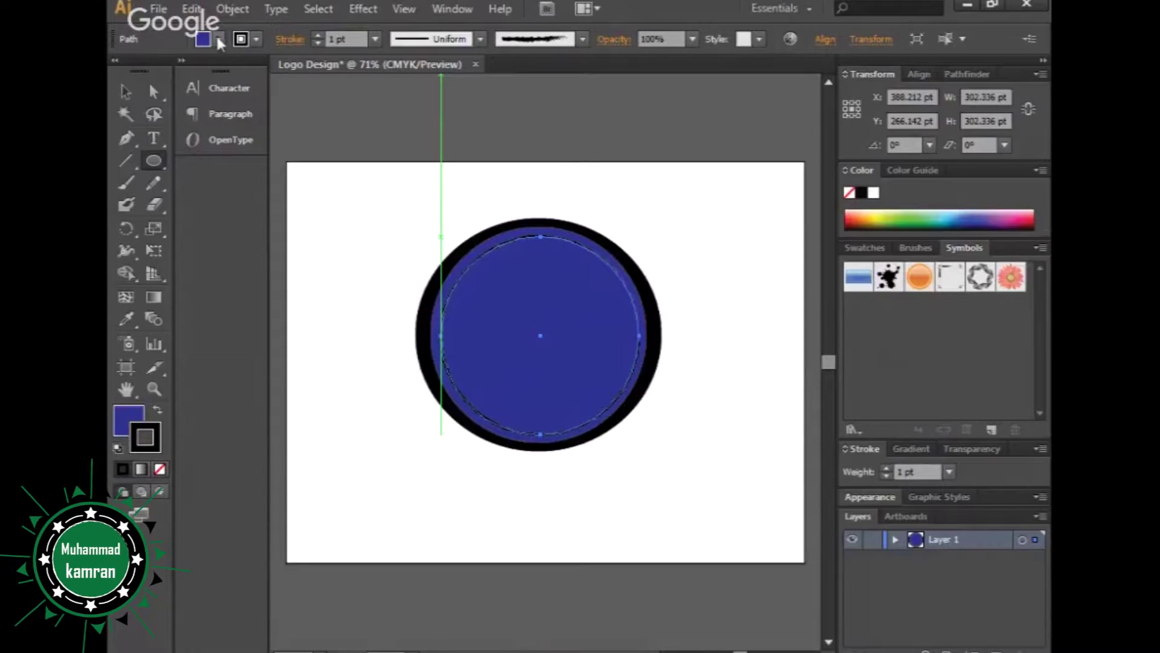
click(316, 43)
text(3)
key(Return)
click(126, 91)
click(350, 254)
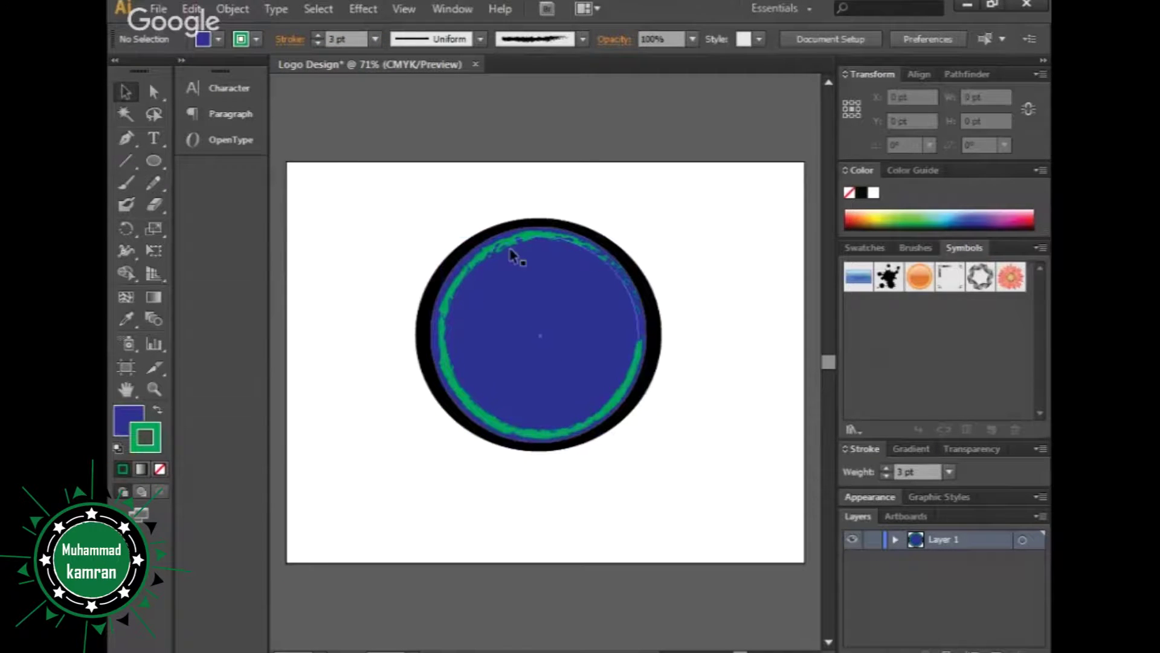
Fill the brushed circle white and change the blue circle's fill to red.
click(505, 321)
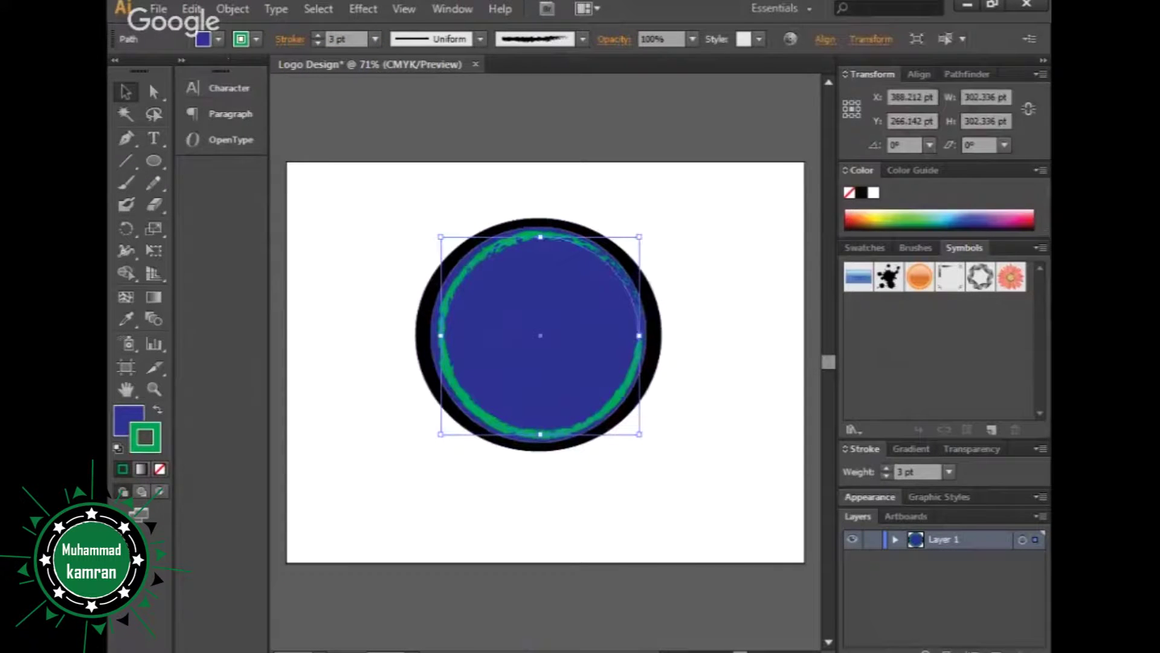
click(873, 192)
click(350, 325)
click(448, 350)
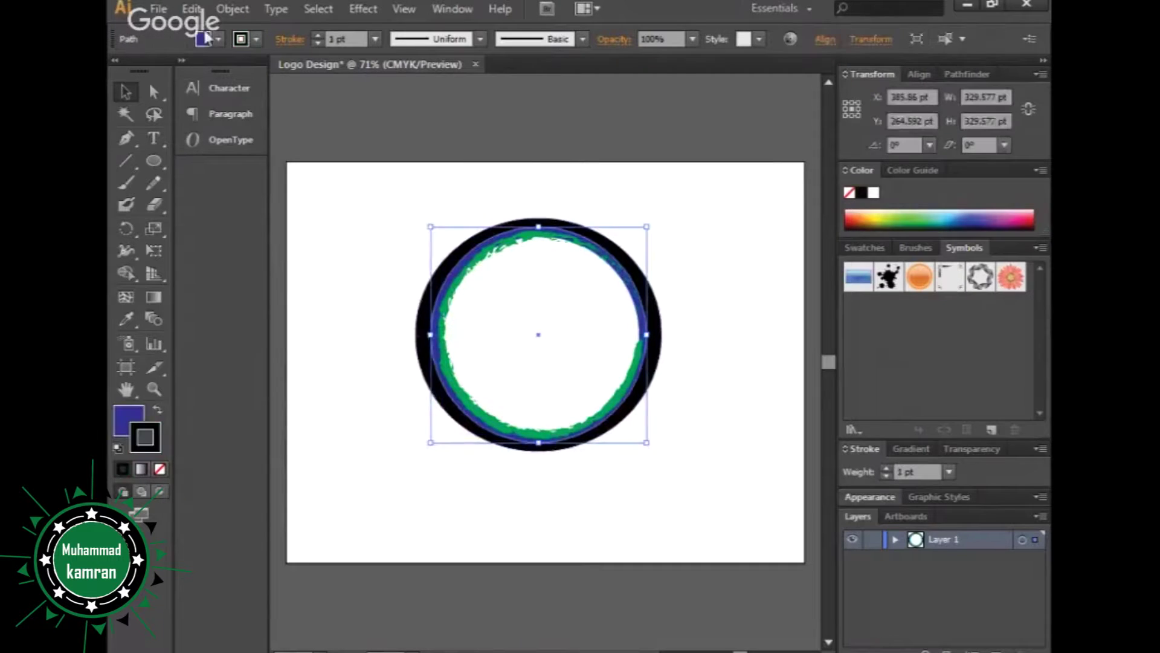
key(d)
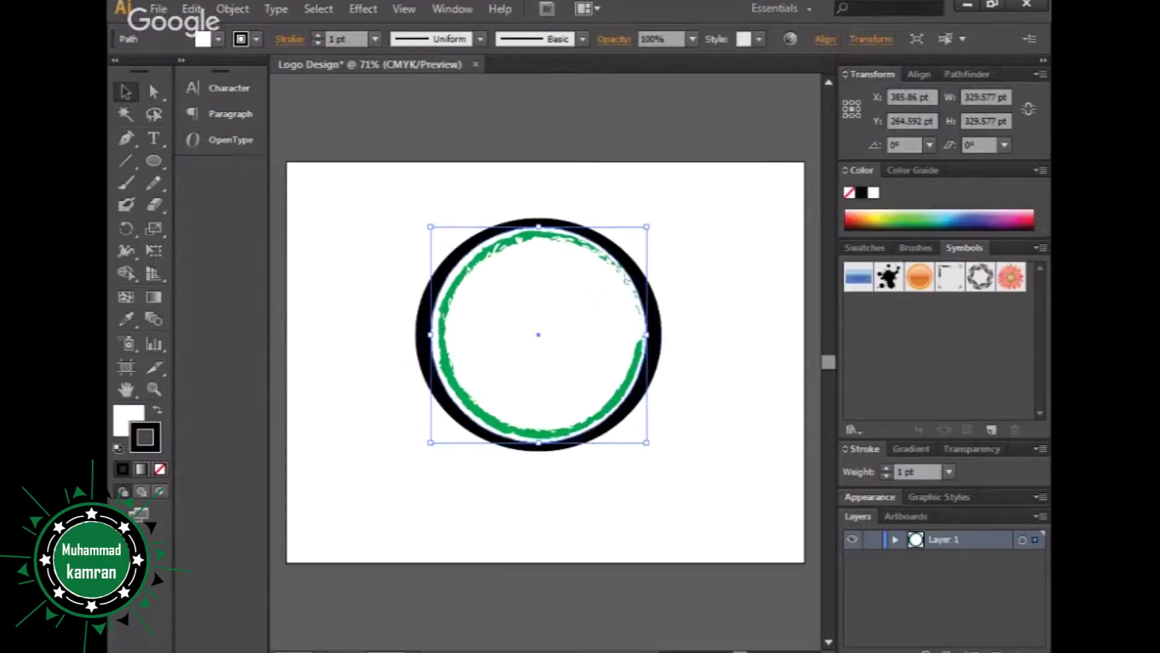
click(850, 220)
click(341, 339)
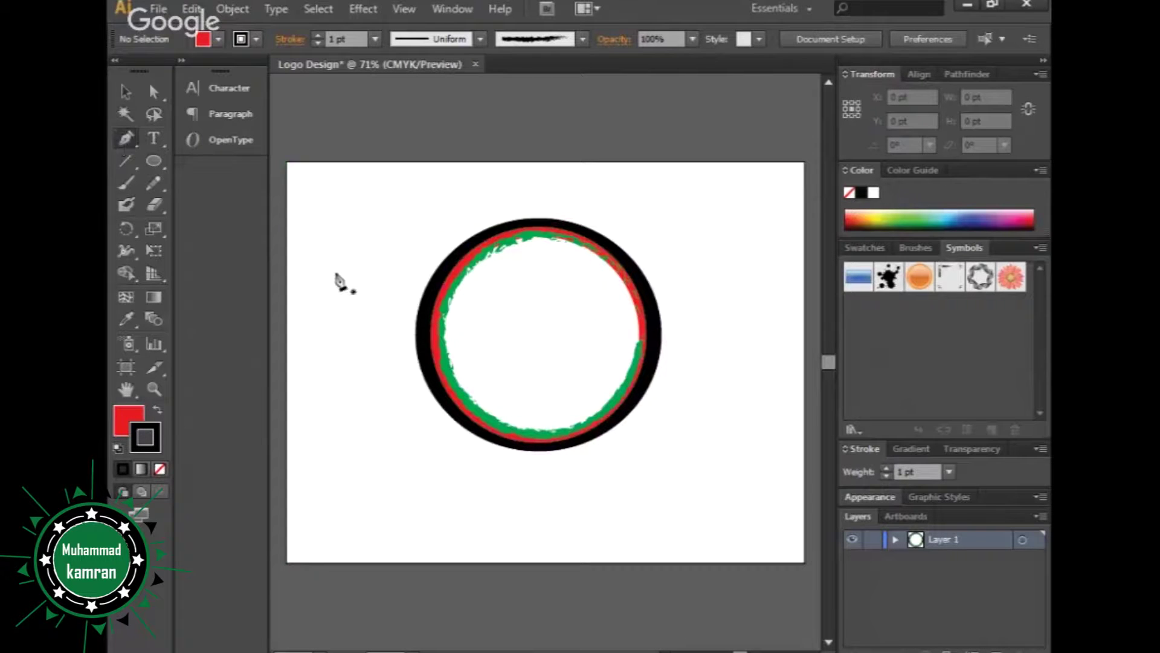
Draw a small triangle with the Pen tool and move it just above the circle's top.
drag(355, 231, 356, 278)
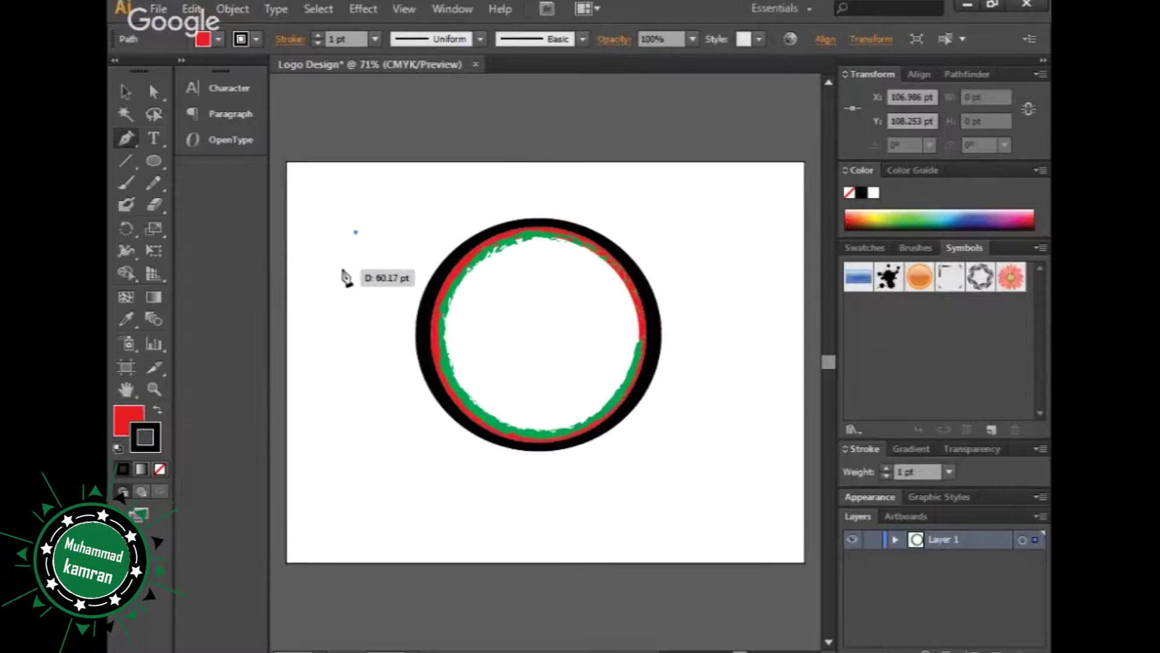
click(371, 269)
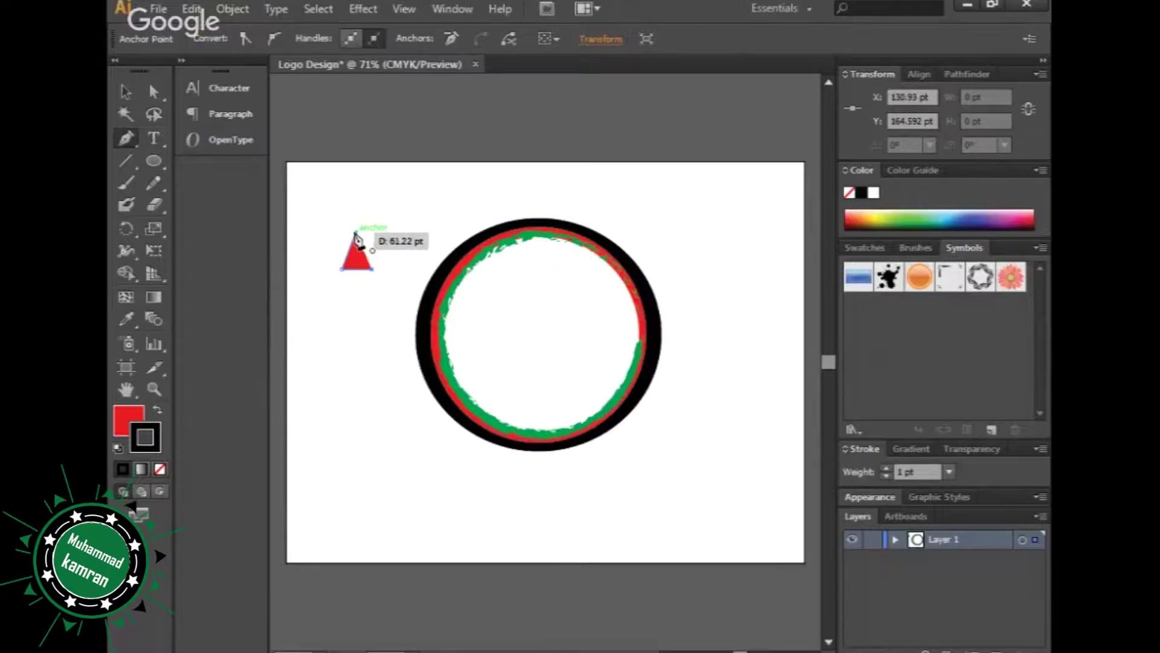
click(355, 231)
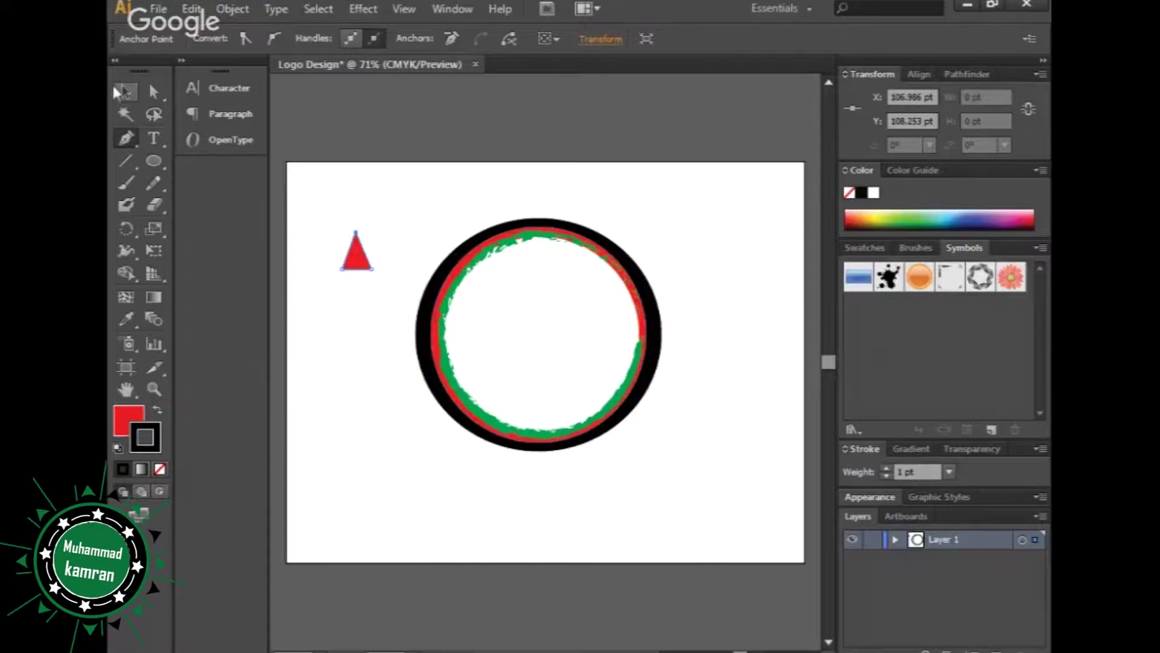
key(v)
drag(357, 257, 536, 196)
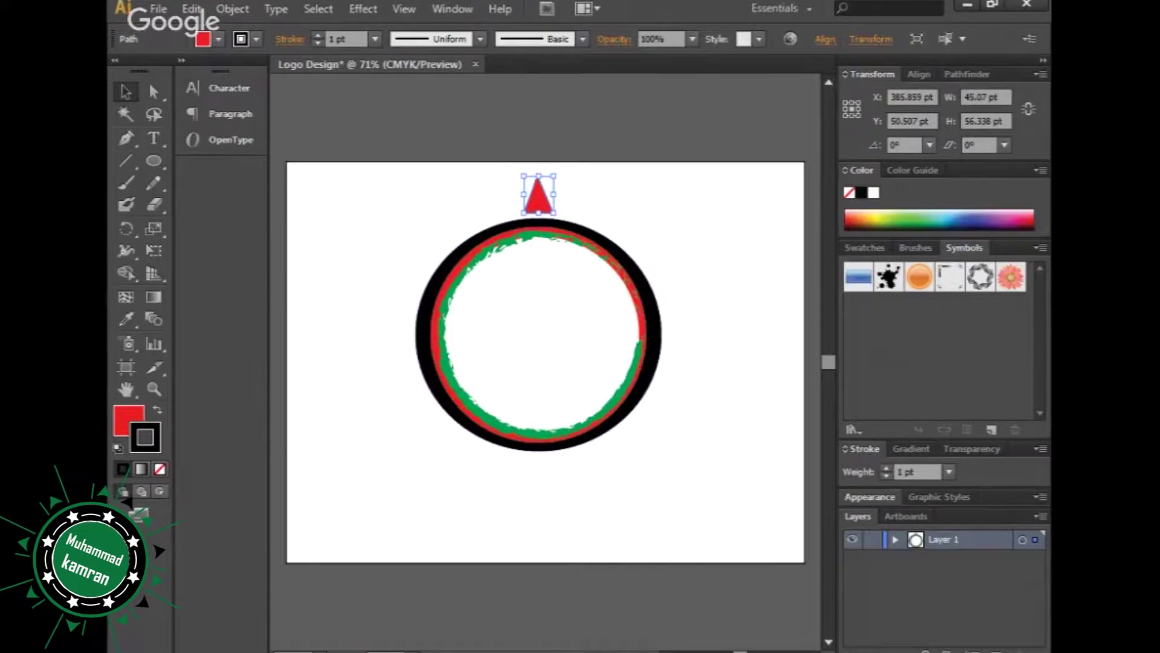
Fill the triangle black and give it a 3 pt green outline.
click(203, 39)
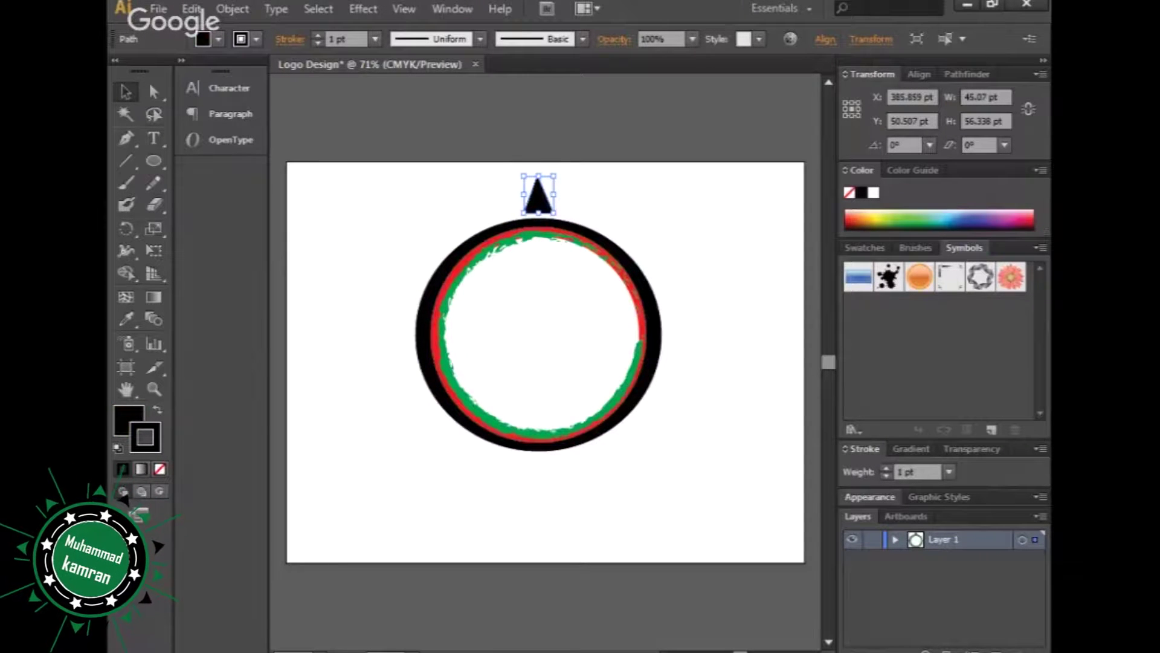
double_click(337, 40)
text(3)
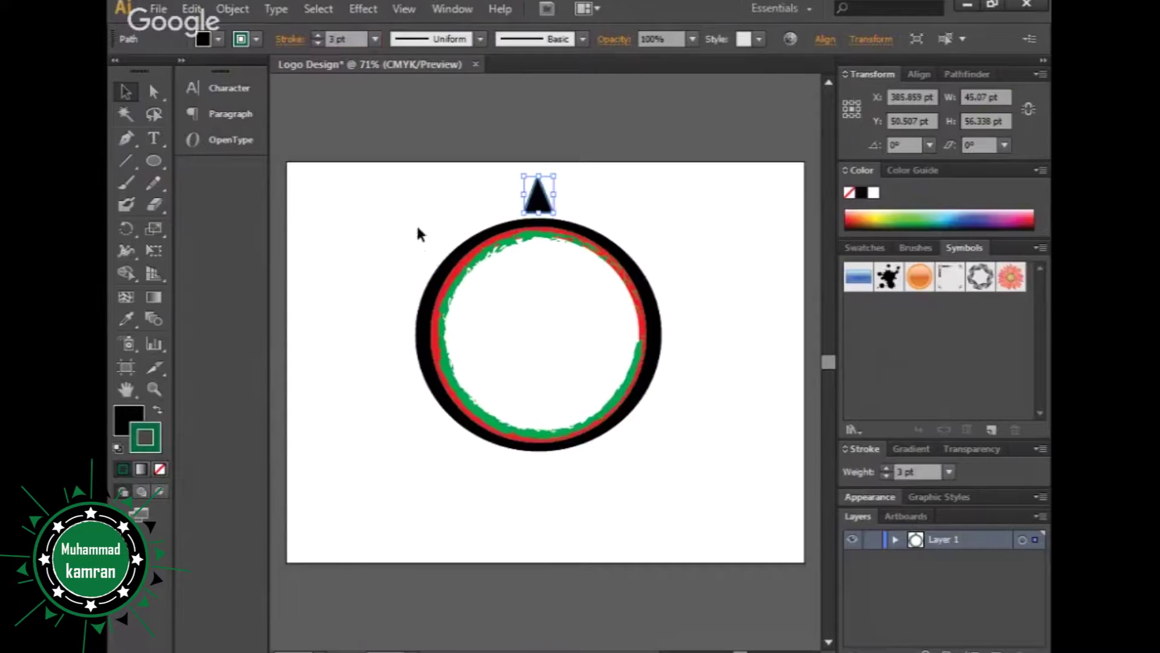
click(420, 232)
click(538, 209)
click(126, 230)
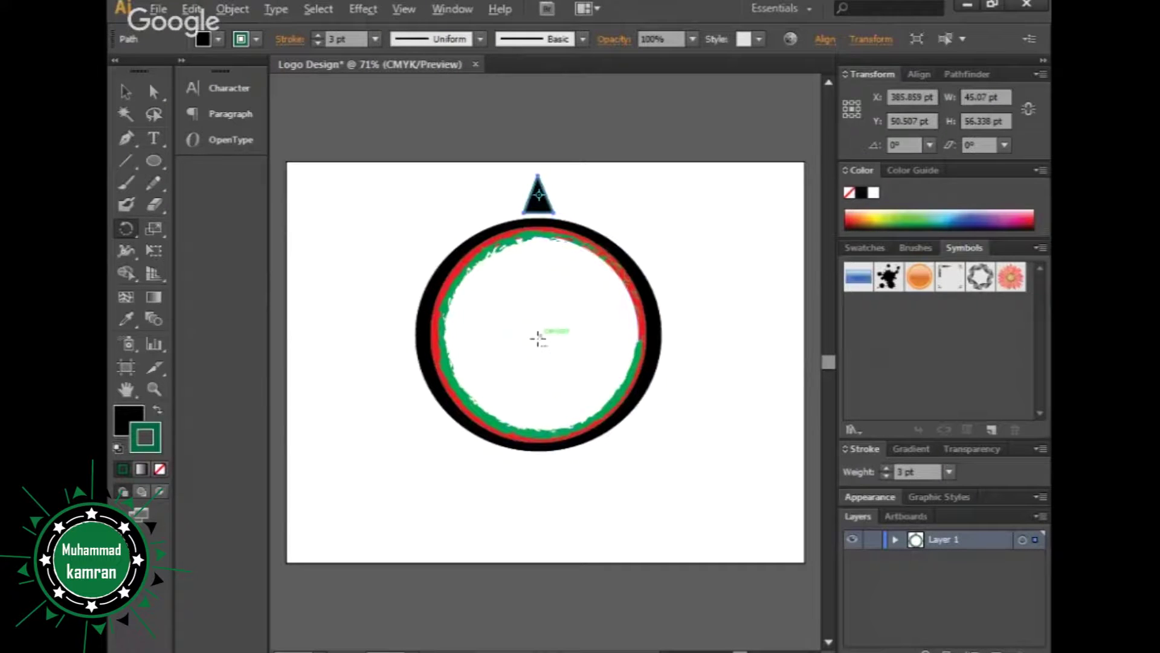
Rotate a triangle copy about the circle's centre and repeat with Ctrl+D to complete the spike ring.
click(538, 336)
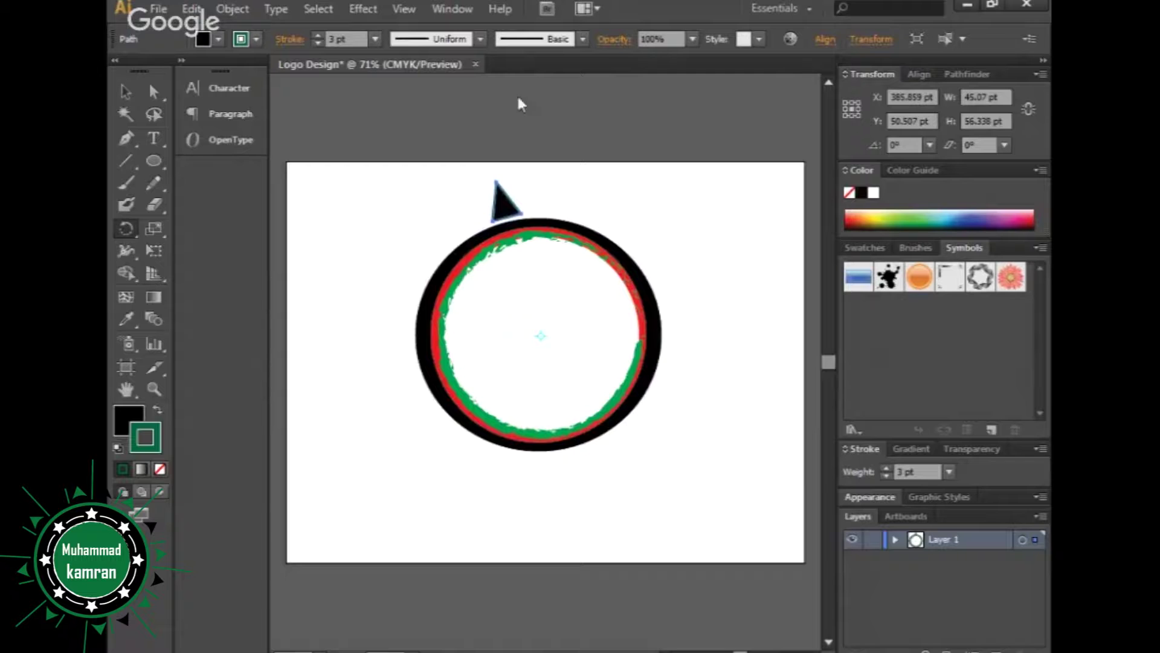
key(ctrl+d)
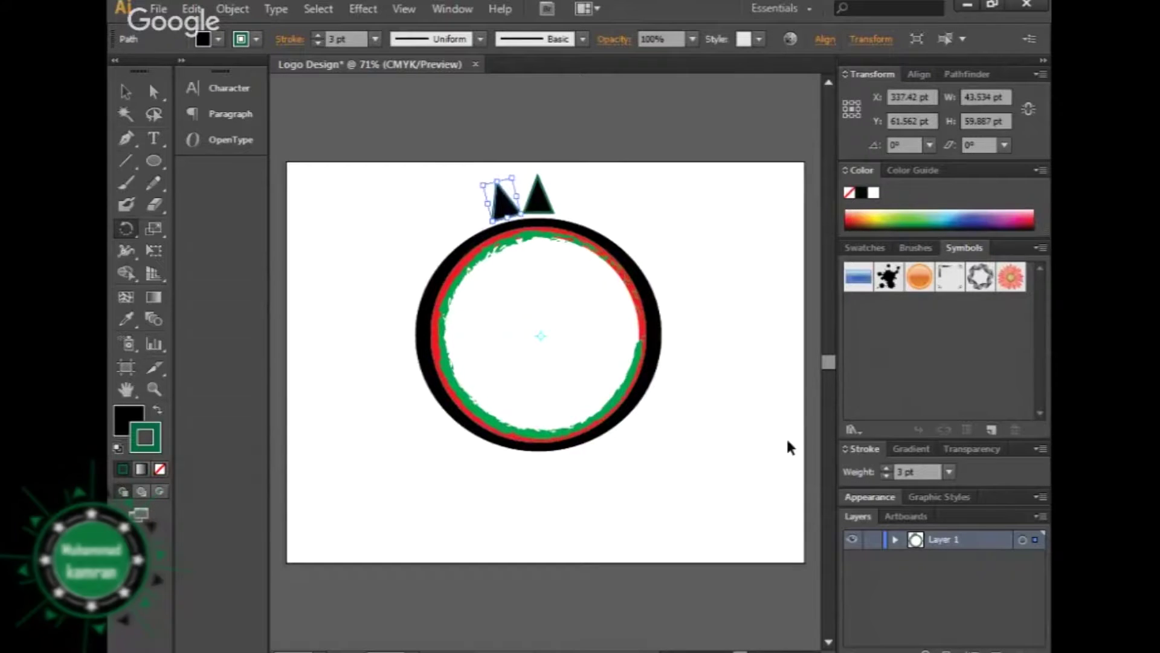
key(ctrl+d)
key(ctrl+d)
key(ctrl+d)
key(ctrl+d)
key(ctrl+d)
key(ctrl+d)
key(ctrl+d)
key(ctrl+d)
key(ctrl+d)
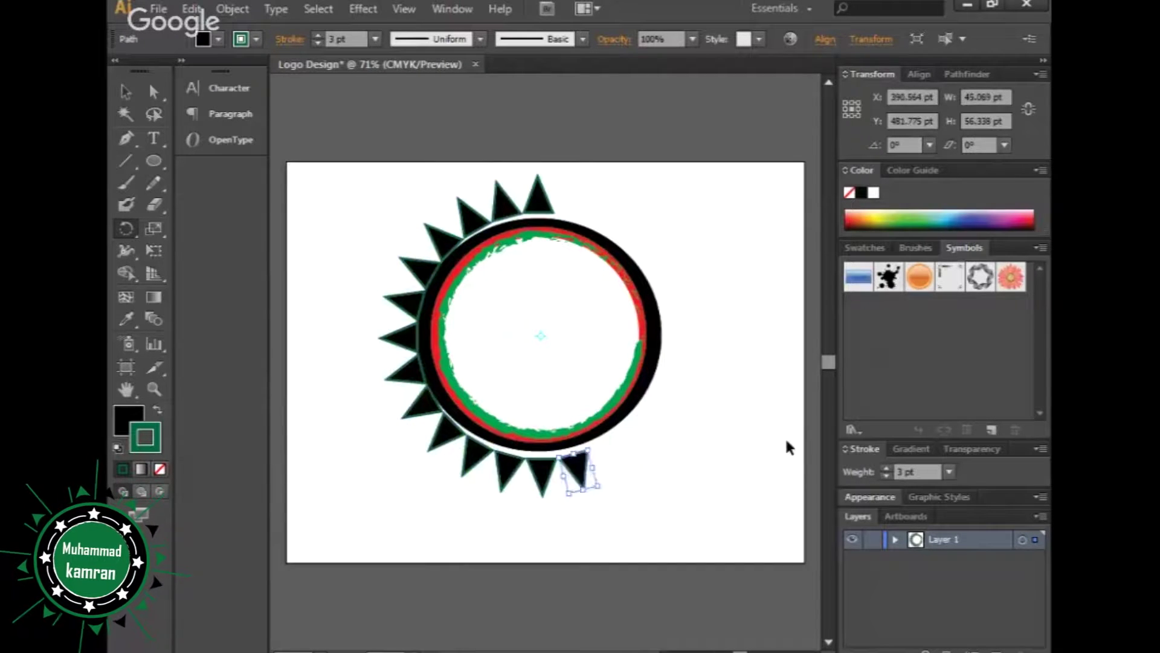
key(ctrl+d)
key(ctrl+d)
key(ctrl+d)
key(ctrl+d)
key(ctrl+d)
key(ctrl+d)
key(ctrl+d)
key(ctrl+d)
click(126, 91)
click(321, 277)
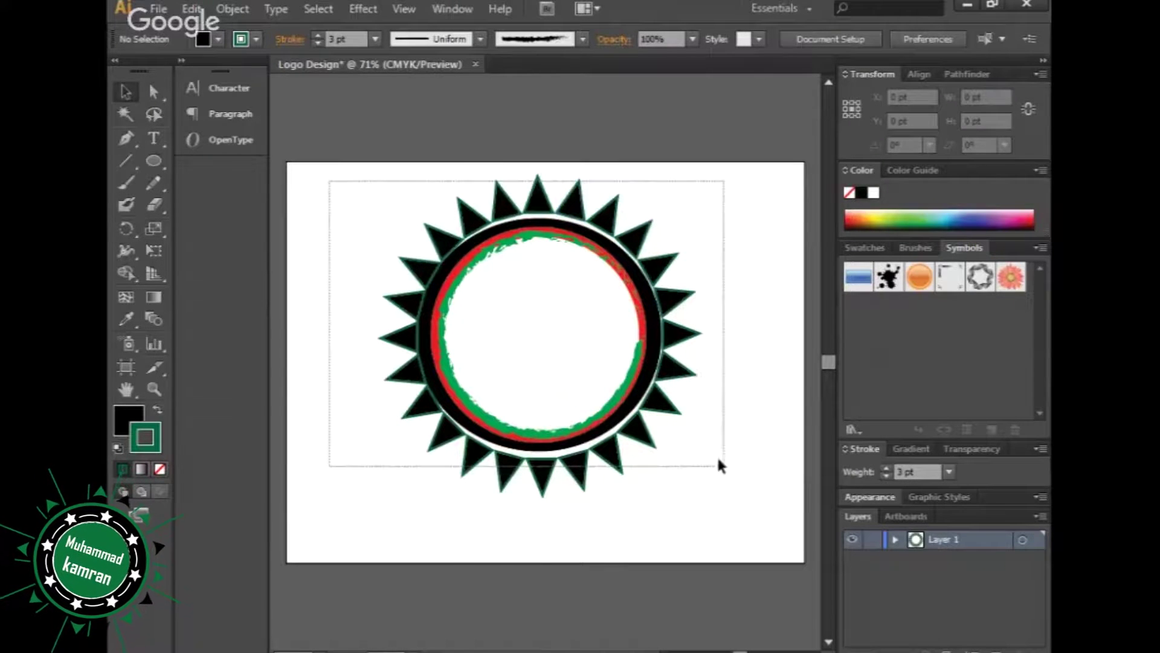
Align the whole badge to the artboard centre, then fill alternating spike triangles red.
drag(320, 177, 755, 483)
click(745, 367)
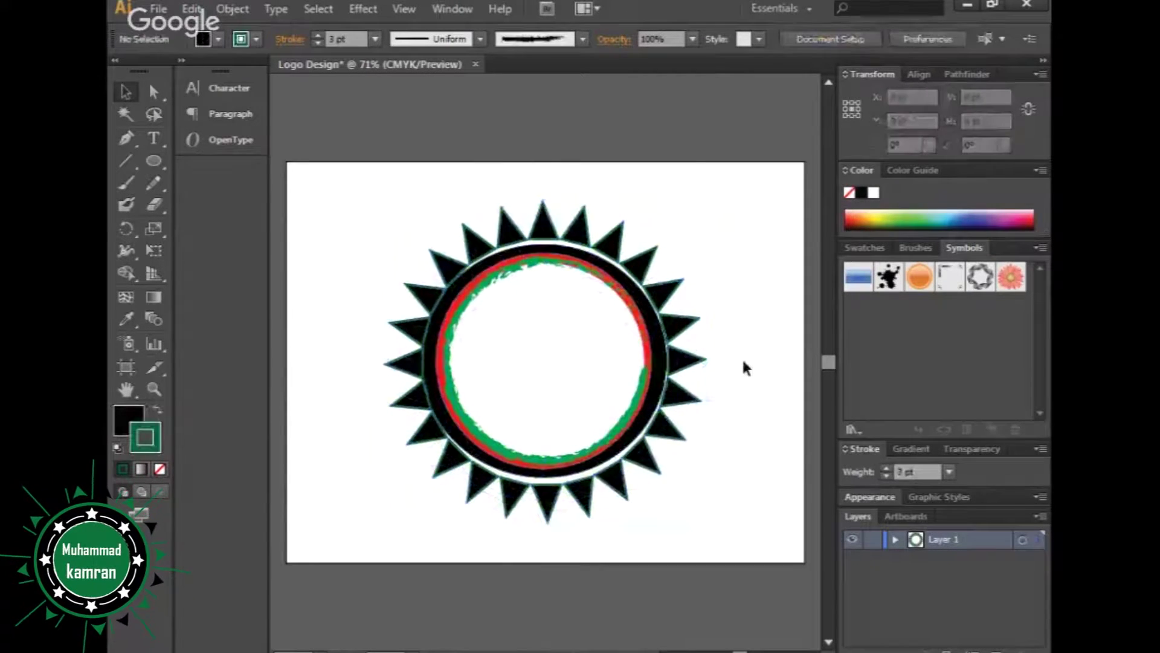
click(507, 225)
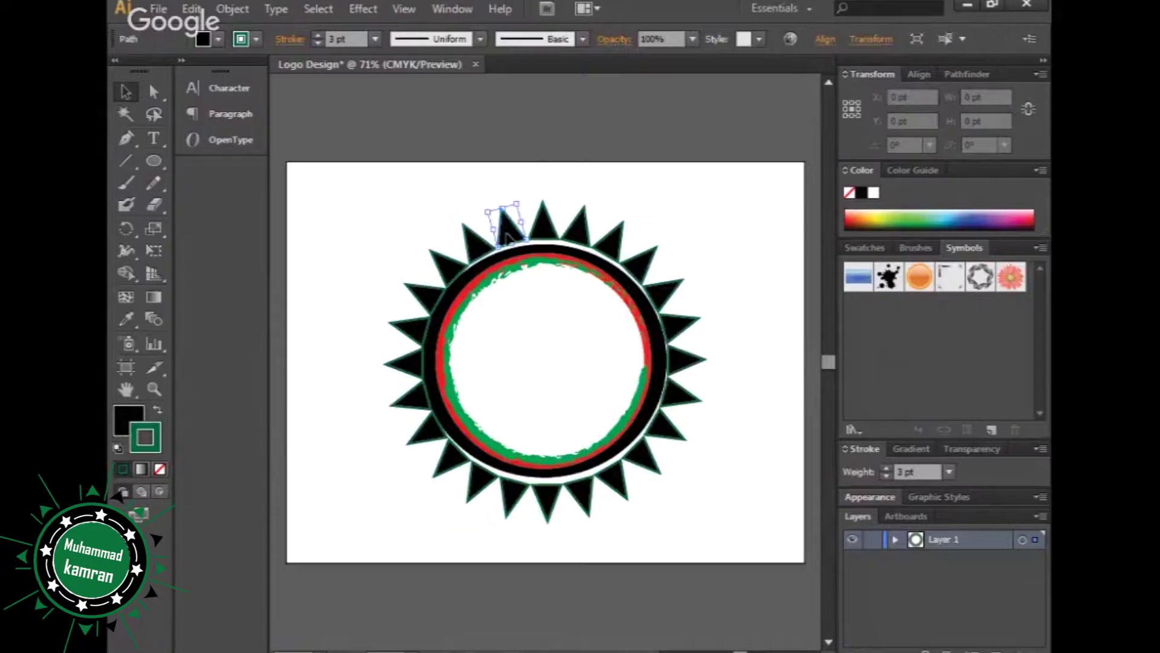
drag(638, 268, 694, 368)
drag(670, 458, 640, 466)
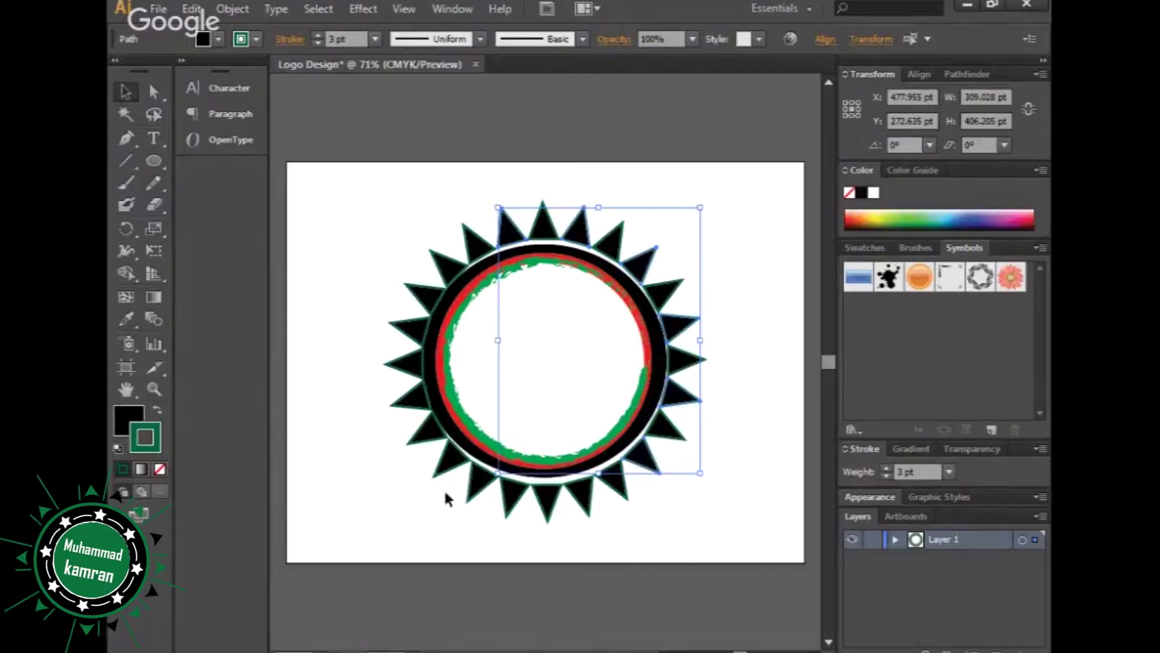
mouse_move(582, 499)
mouse_down()
mouse_move(502, 493)
mouse_move(424, 404)
mouse_move(446, 279)
mouse_up()
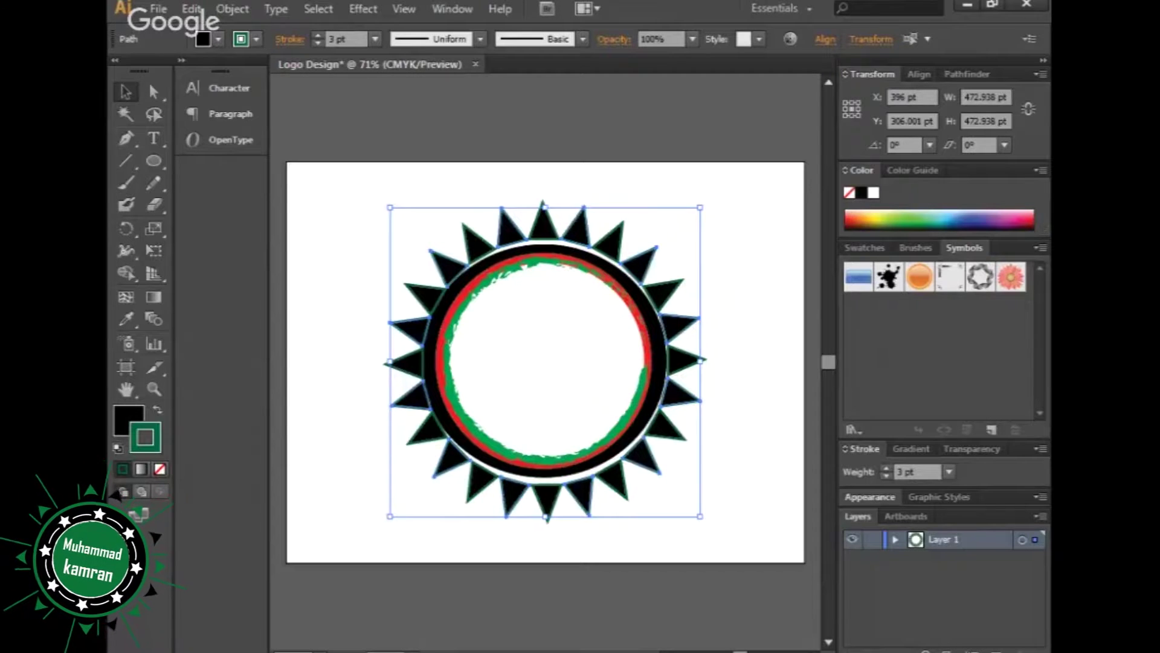
click(344, 291)
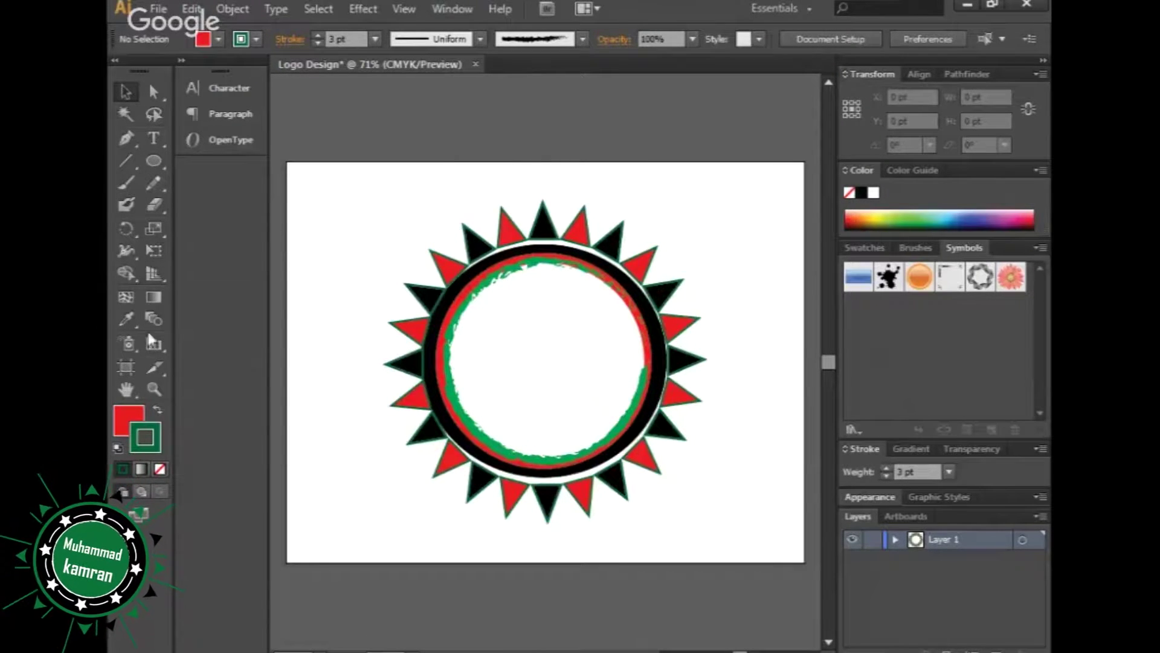
Add the text DK LOGO DESIGN inside the circle and enlarge its font size.
click(153, 137)
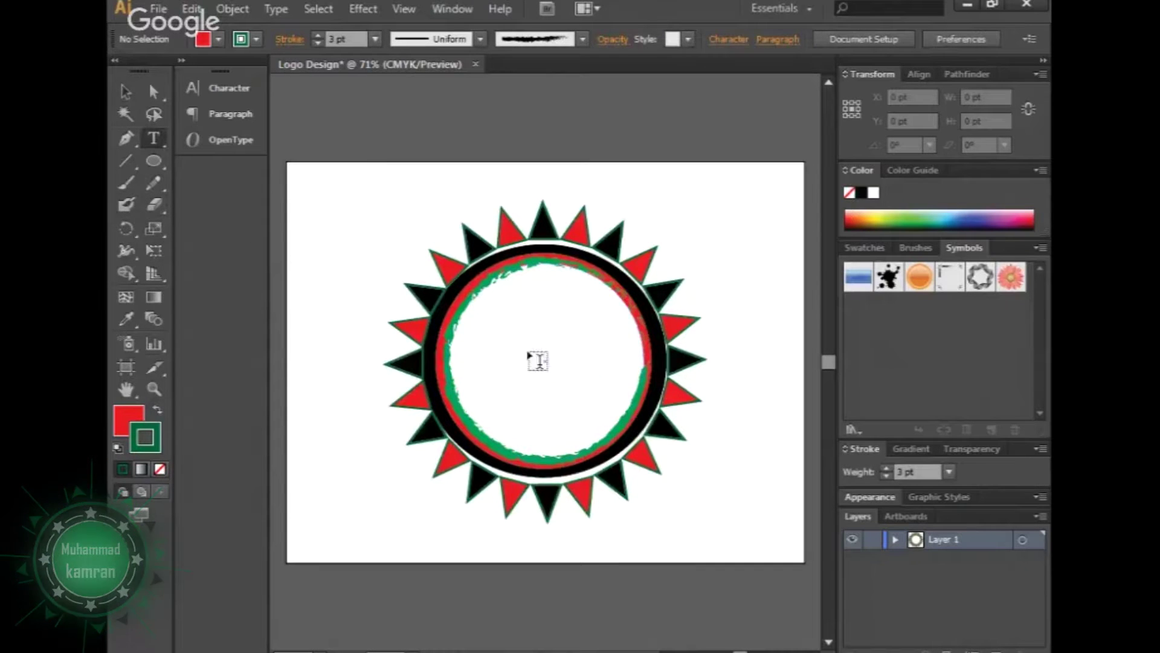
click(513, 321)
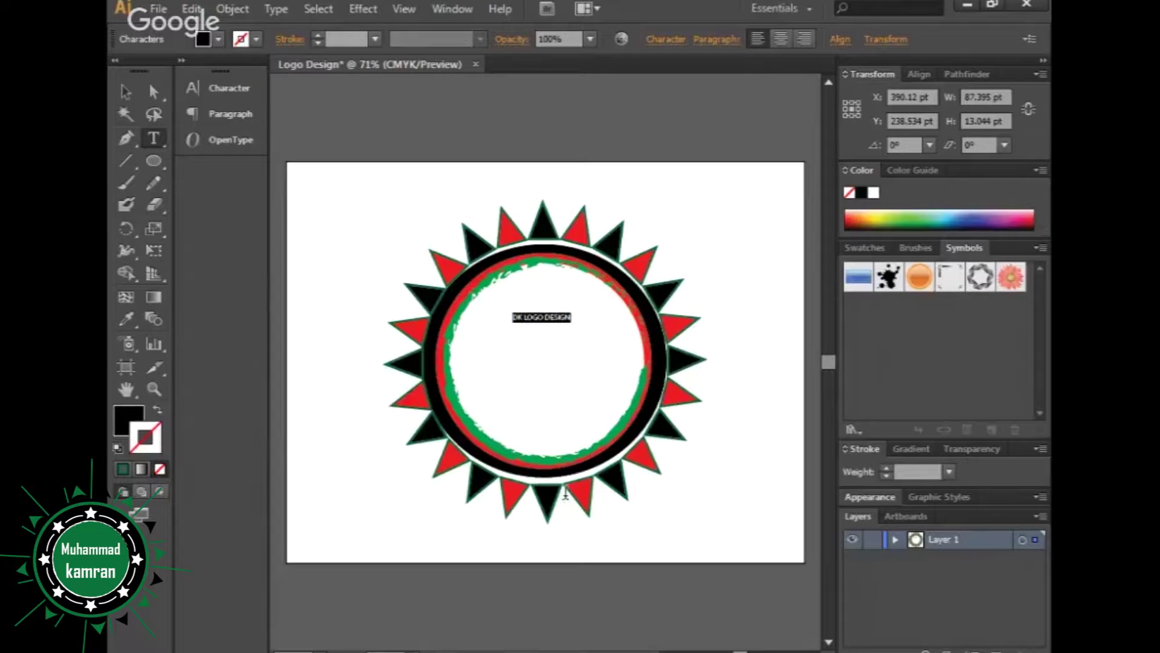
key(ctrl+shift+period)
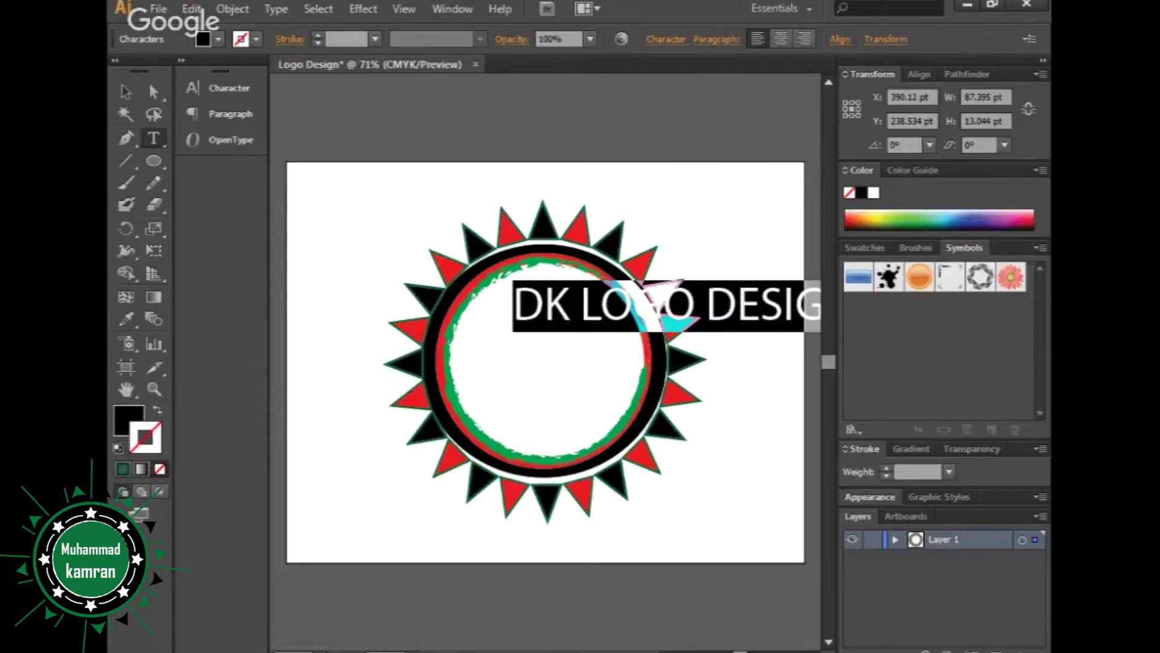
key(ctrl+z)
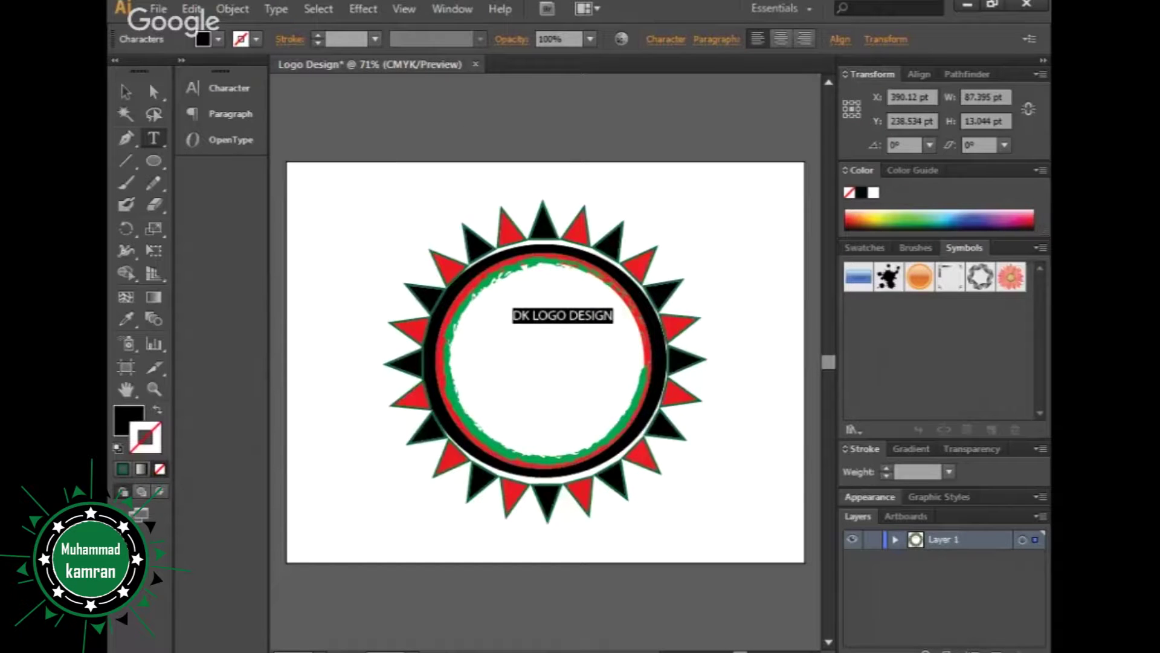
key(ctrl+shift+z)
key(Escape)
mouse_move(574, 321)
mouse_down()
mouse_move(541, 342)
mouse_move(574, 340)
mouse_up()
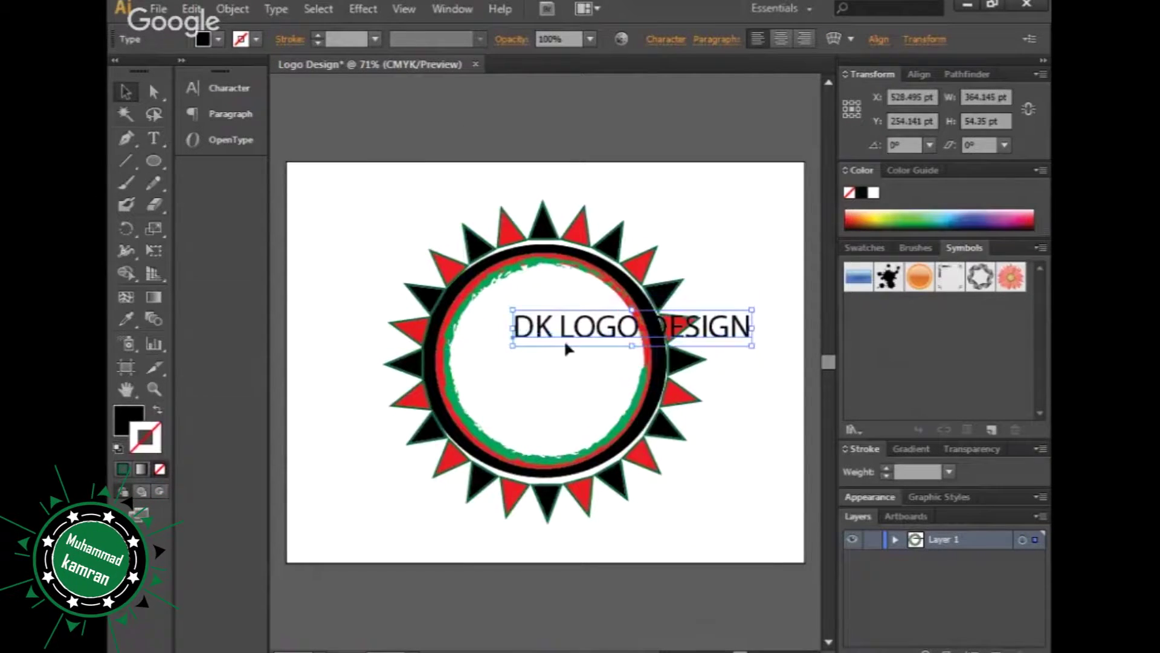
click(780, 39)
key(ctrl+z)
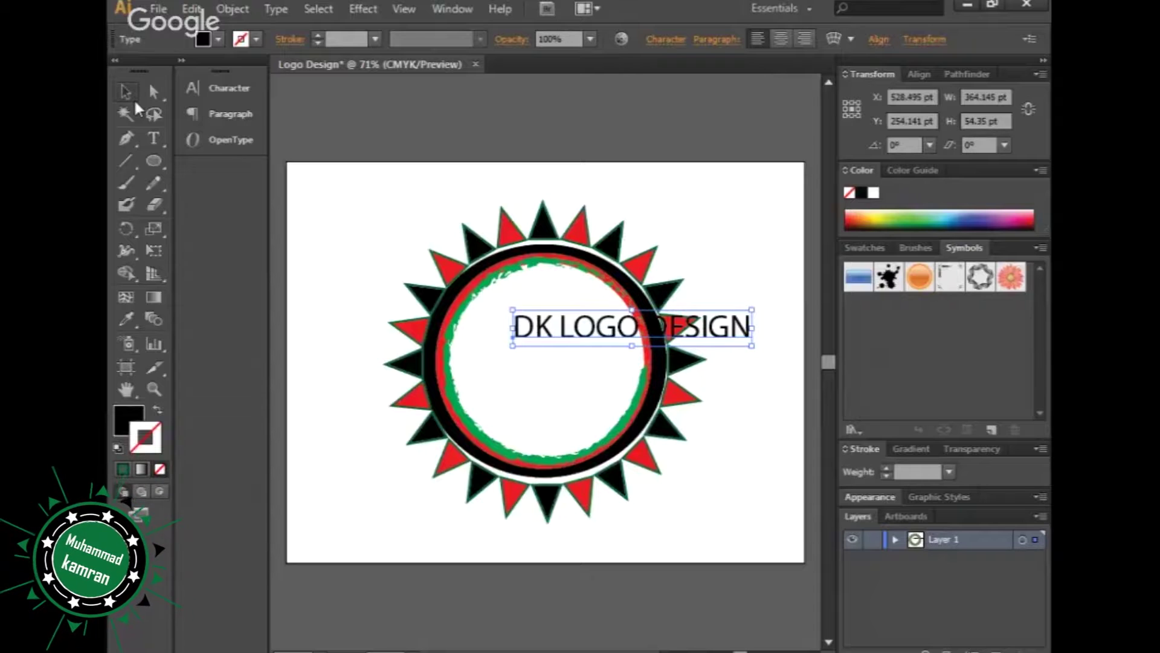
Split the text onto three lines, centre-align them, and move the block to the circle's centre.
click(126, 141)
click(153, 137)
click(569, 328)
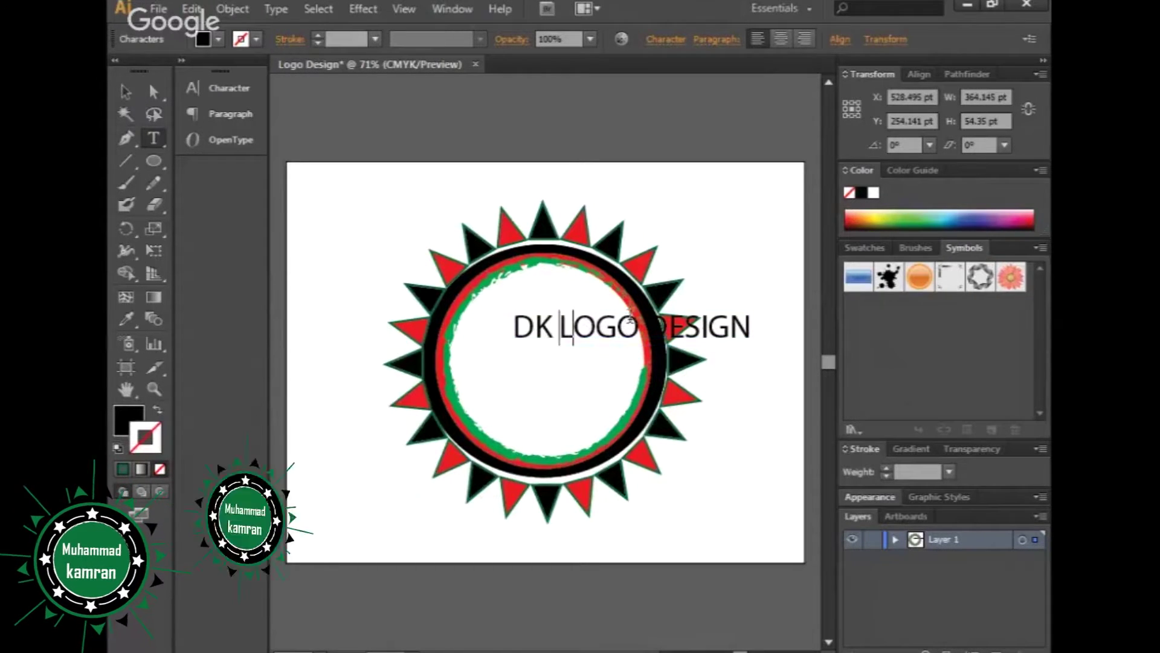
key(Return)
key(Return)
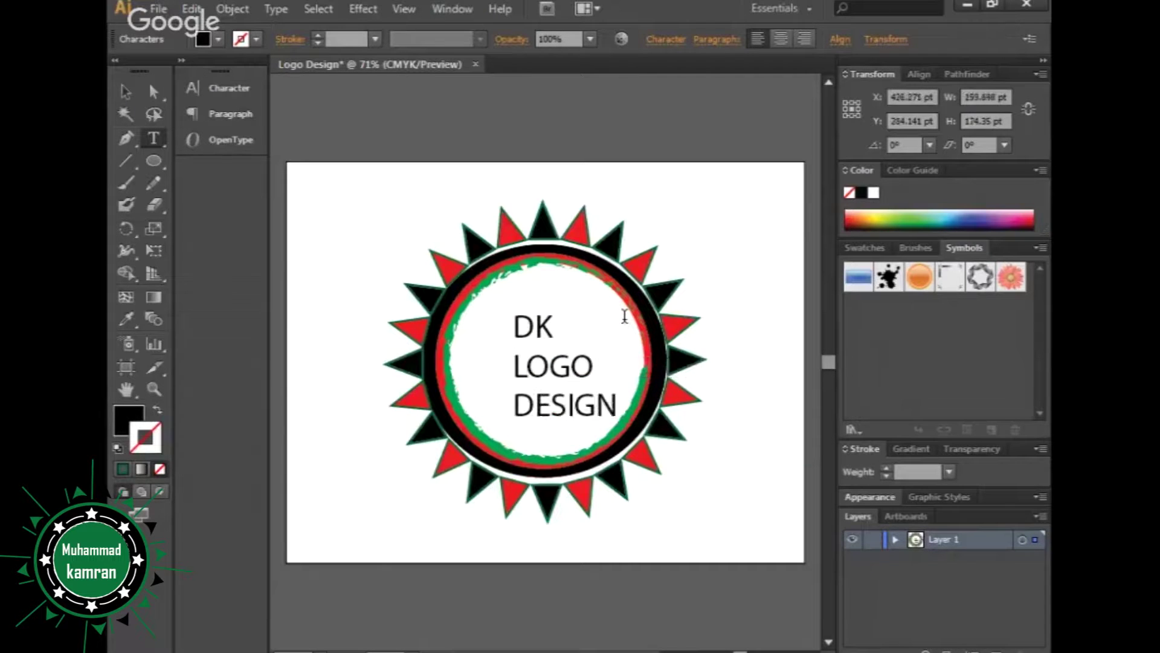
key(ctrl+a)
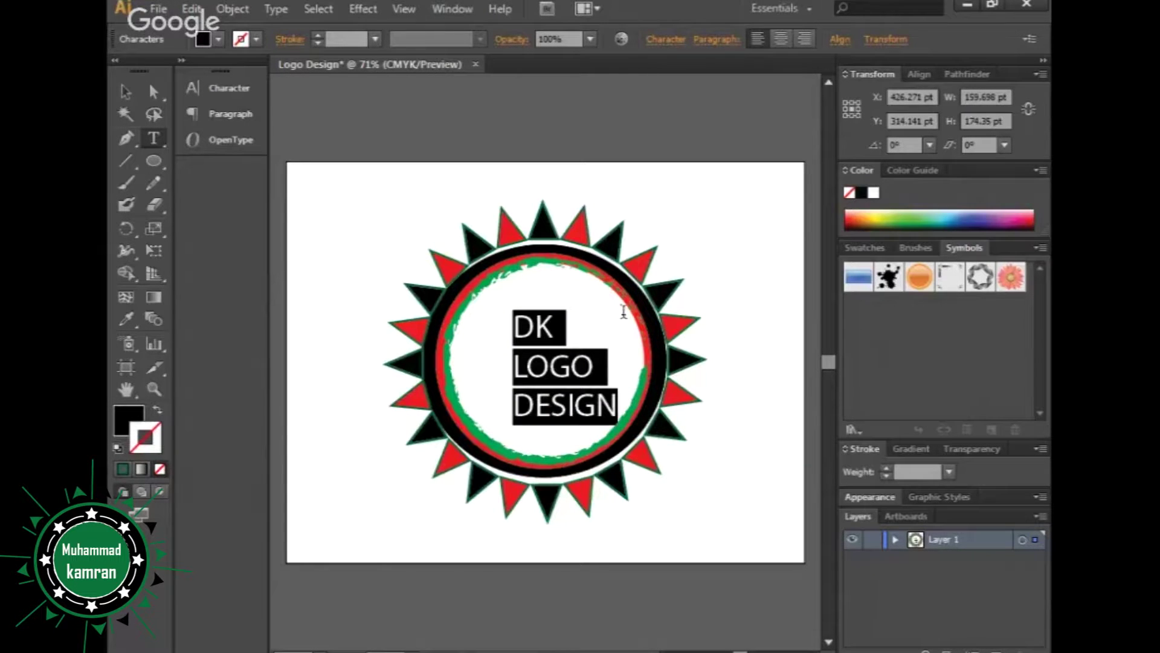
click(781, 38)
key(Escape)
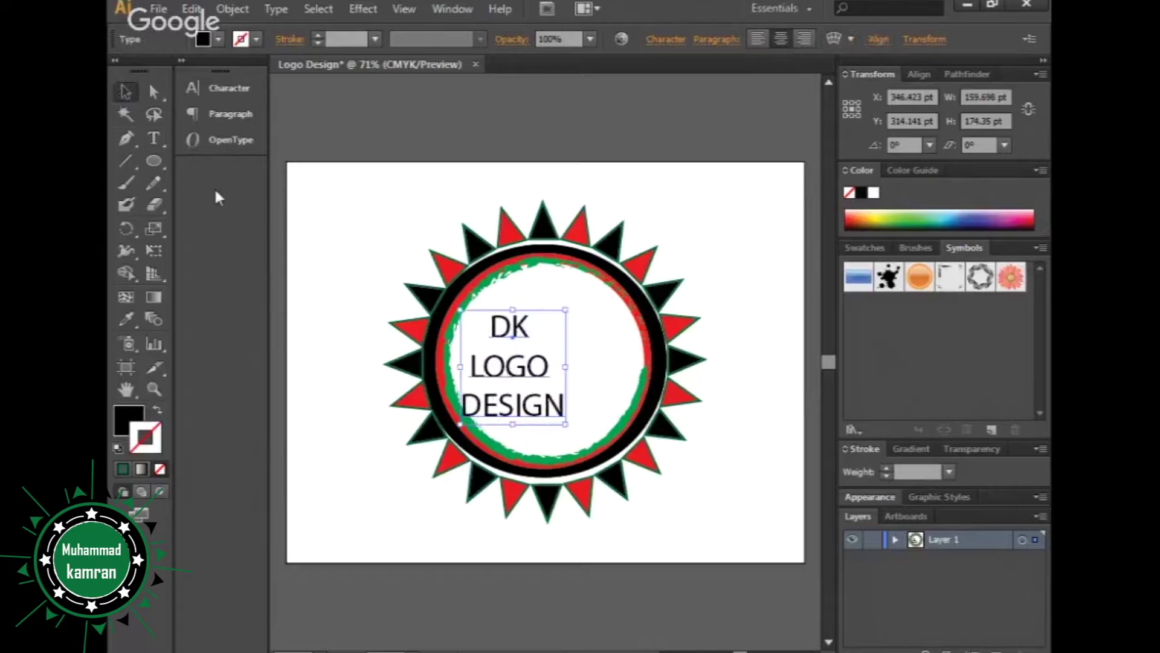
mouse_move(525, 366)
mouse_down()
mouse_move(557, 353)
mouse_move(548, 353)
mouse_up()
click(375, 239)
click(394, 231)
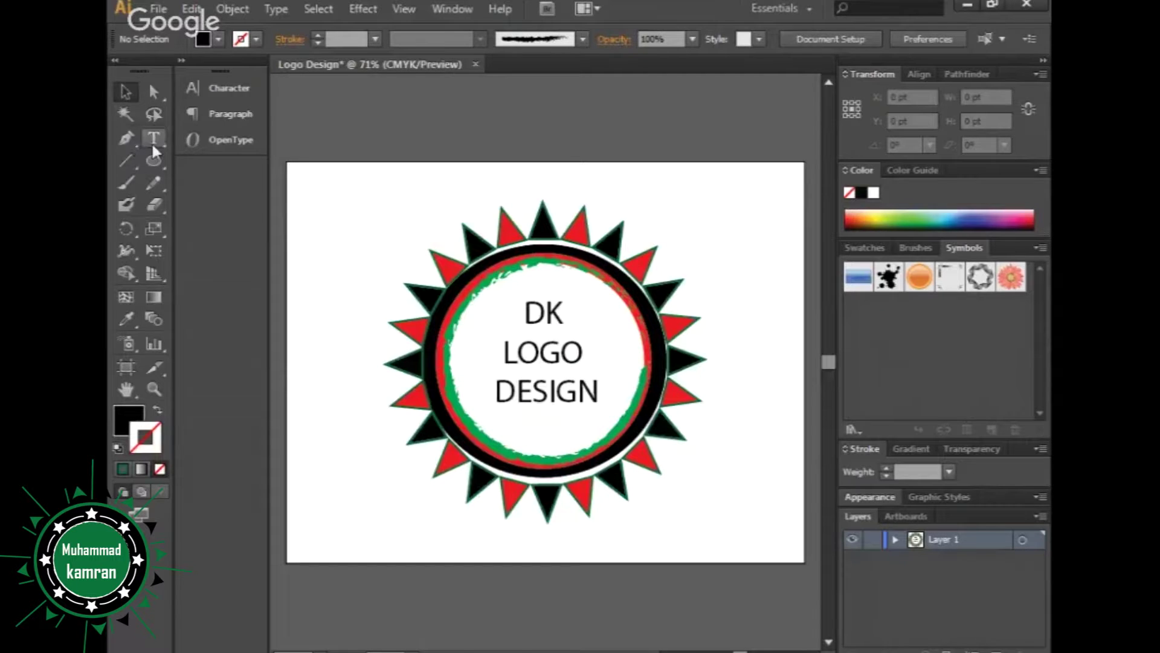
Change the DK LOGO DESIGN text to a bold stencil font.
click(561, 351)
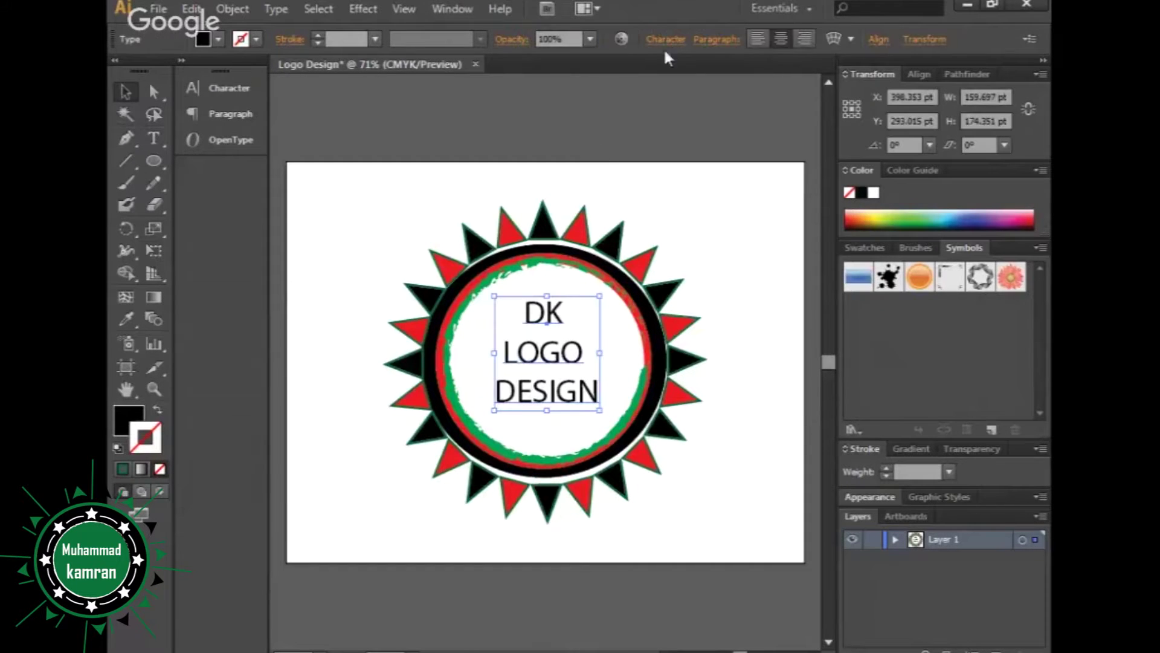
key(Down)
key(Down)
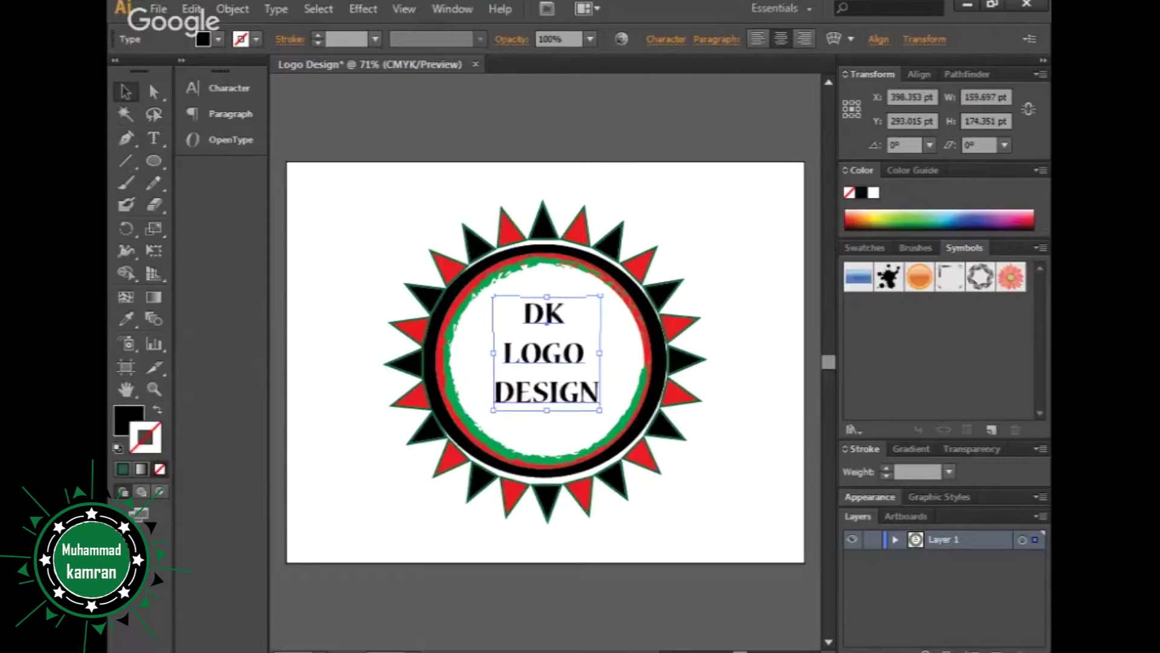
key(Down)
key(Down)
key(Down)
key(Down)
key(Down)
key(Down)
key(Down)
key(Down)
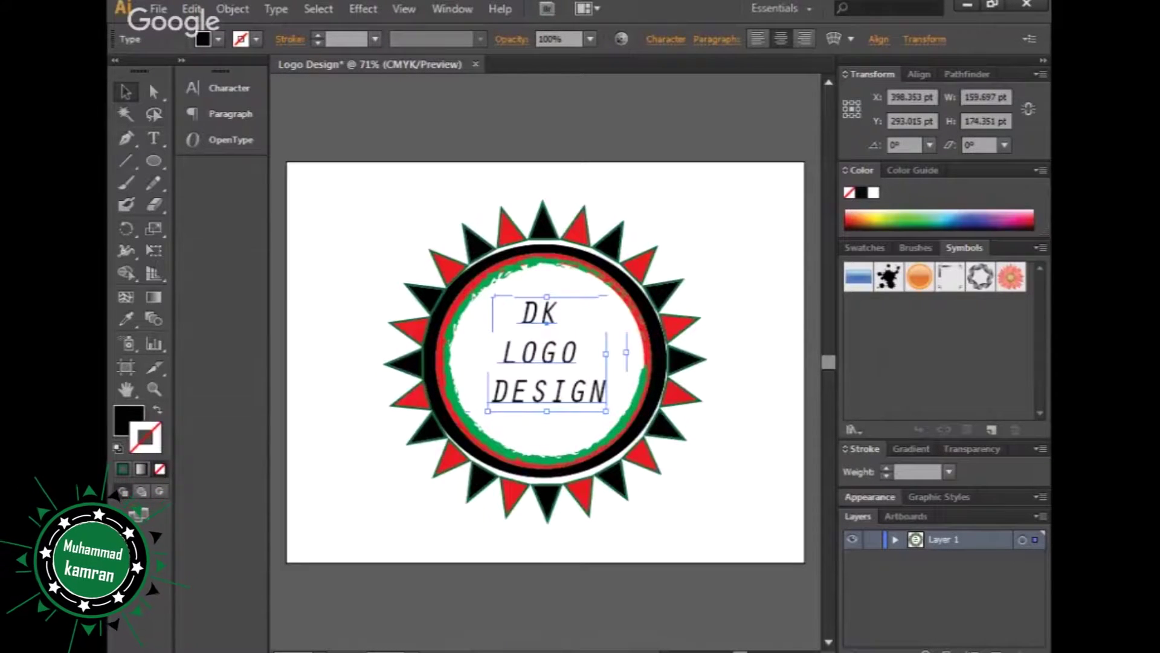
key(Down)
key(Down)
key(Down)
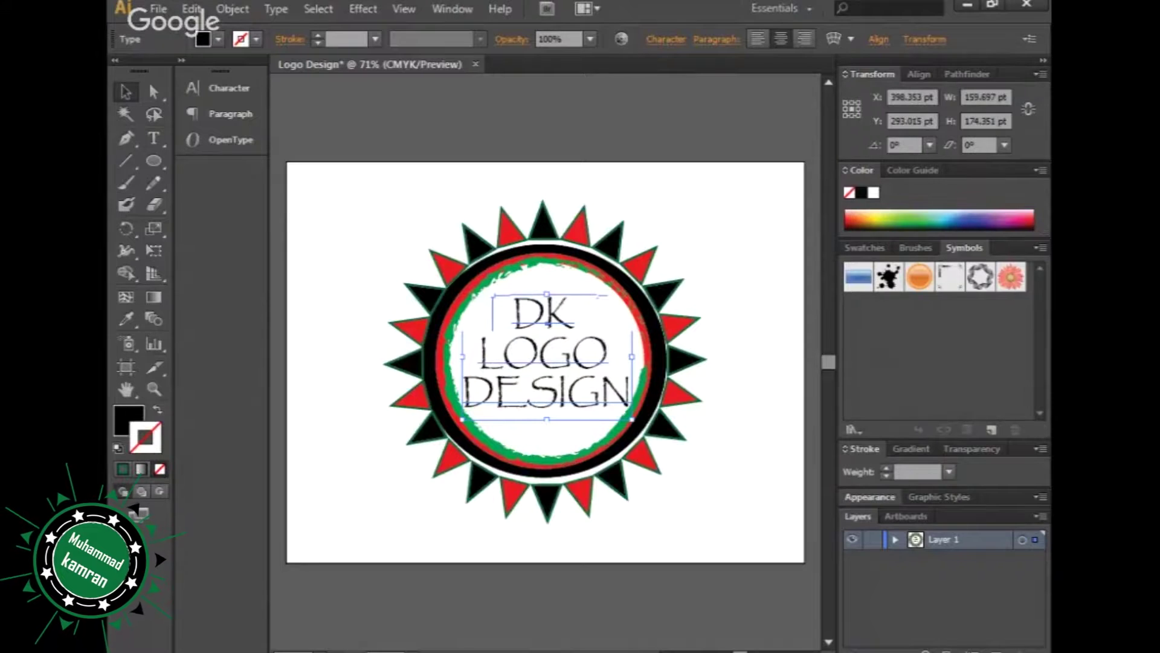
key(Down)
key(Down)
key(Down)
key(Down)
key(Down)
key(Down)
key(Down)
key(Down)
key(Down)
key(Down)
key(Down)
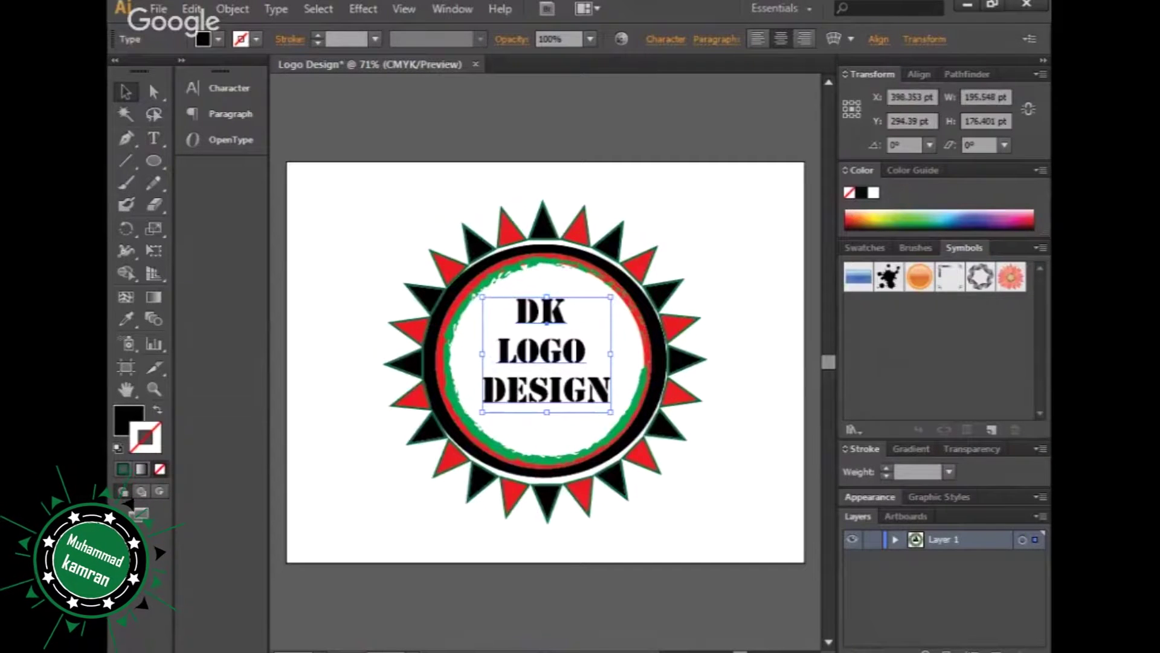
Give the lettering a 2 pt red outline.
click(317, 35)
click(317, 35)
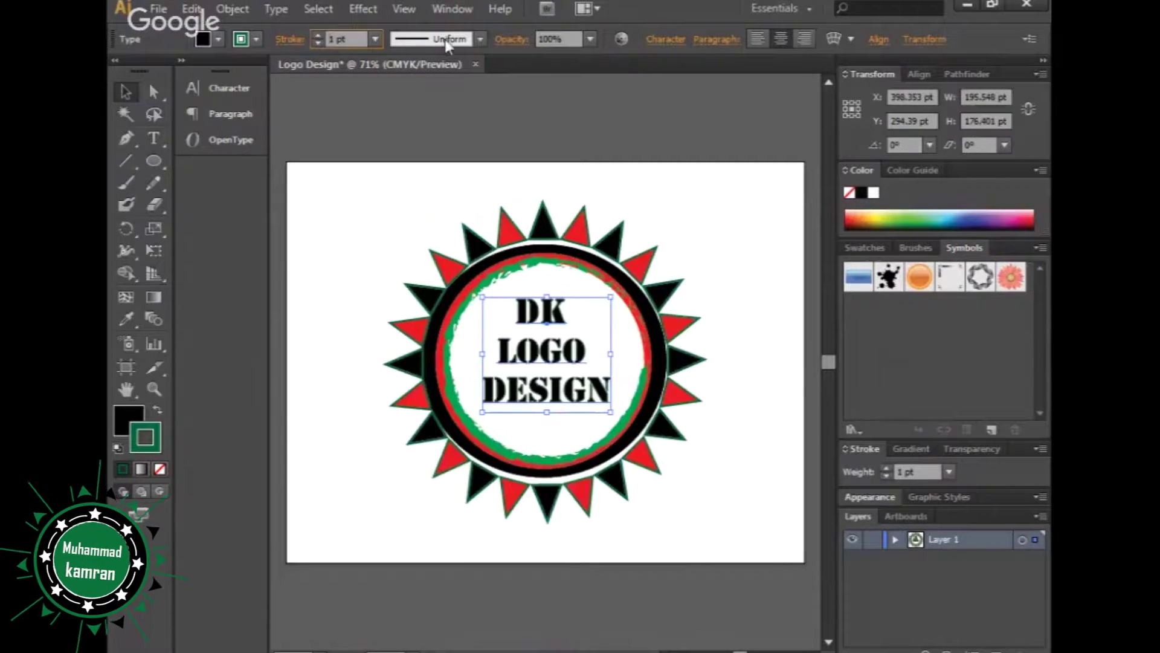
click(317, 43)
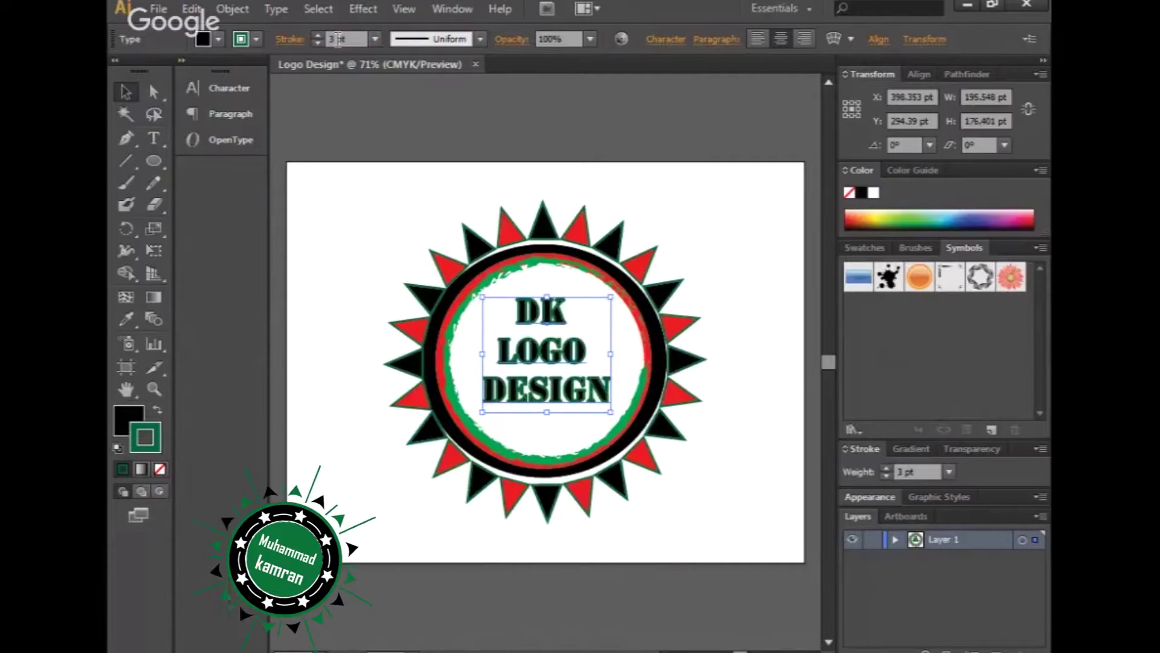
click(337, 215)
key(ctrl+z)
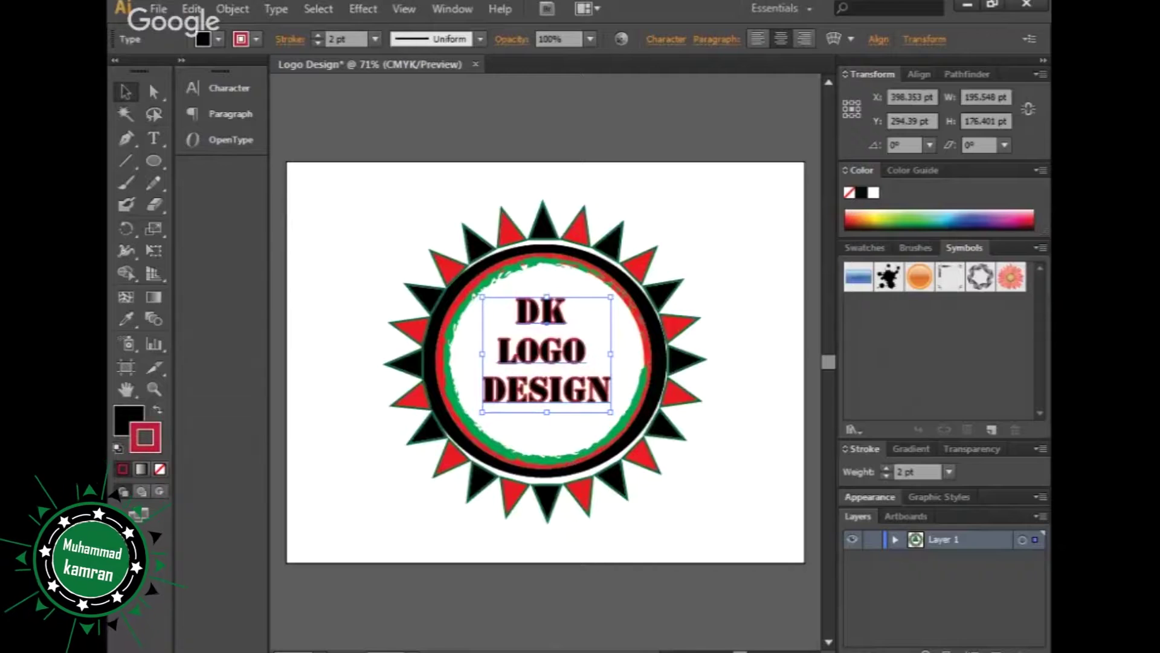
click(312, 289)
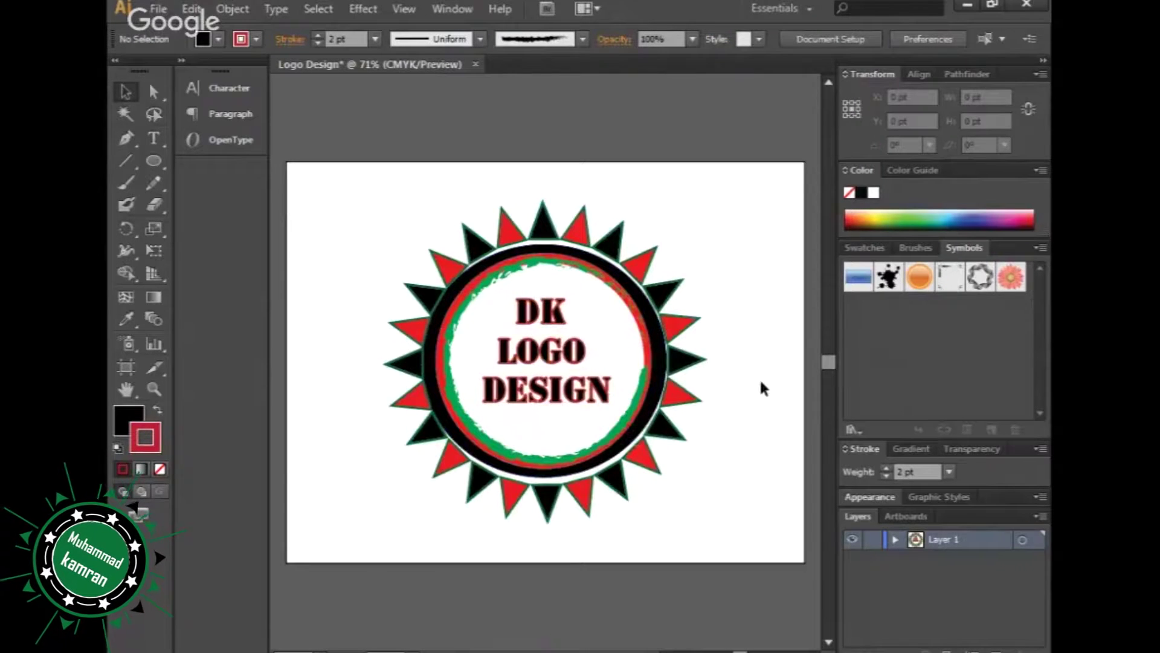
click(499, 470)
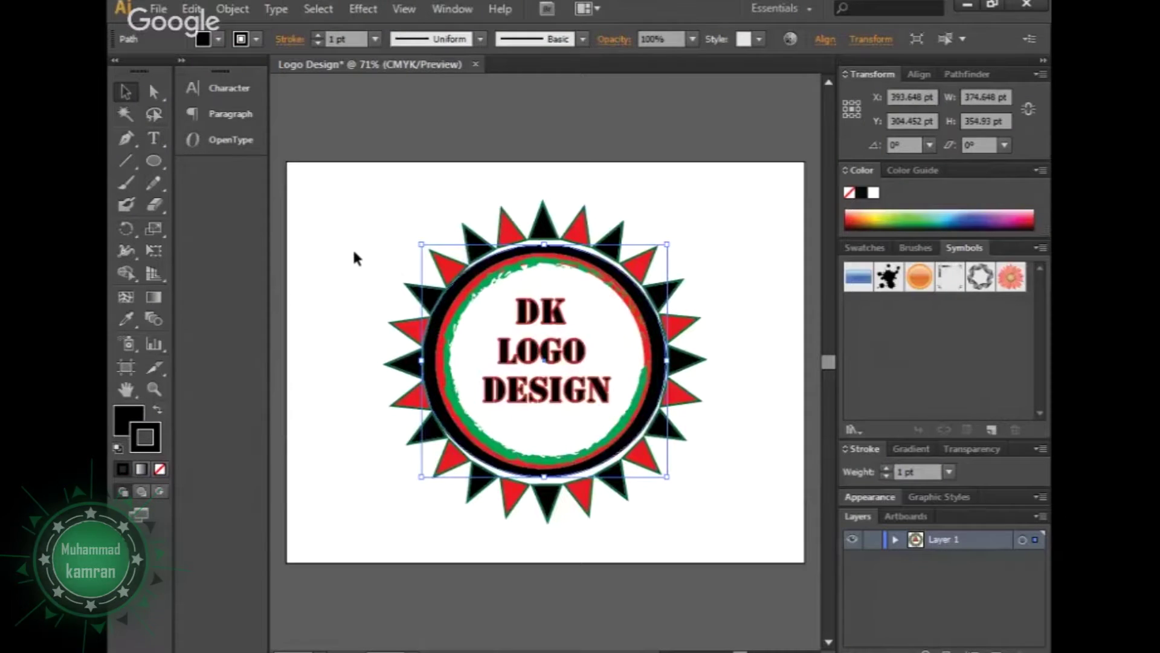
Delete the black circle ring and apply a tapered stroke width profile to the green ring.
key(Delete)
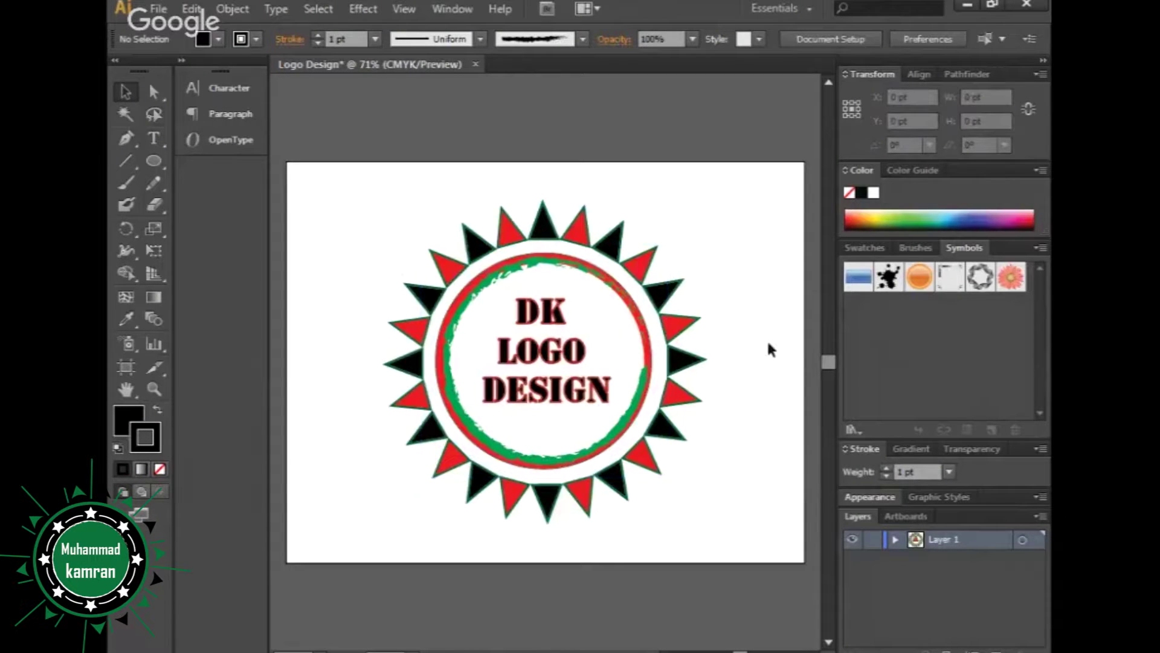
click(482, 434)
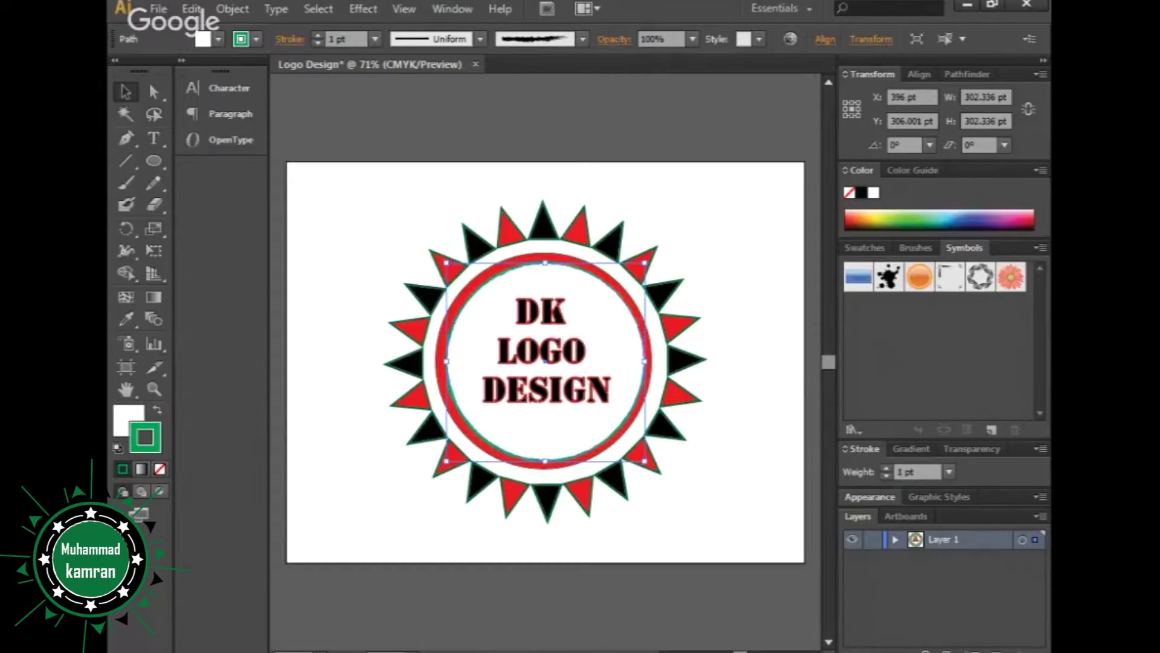
click(481, 39)
click(413, 176)
click(350, 248)
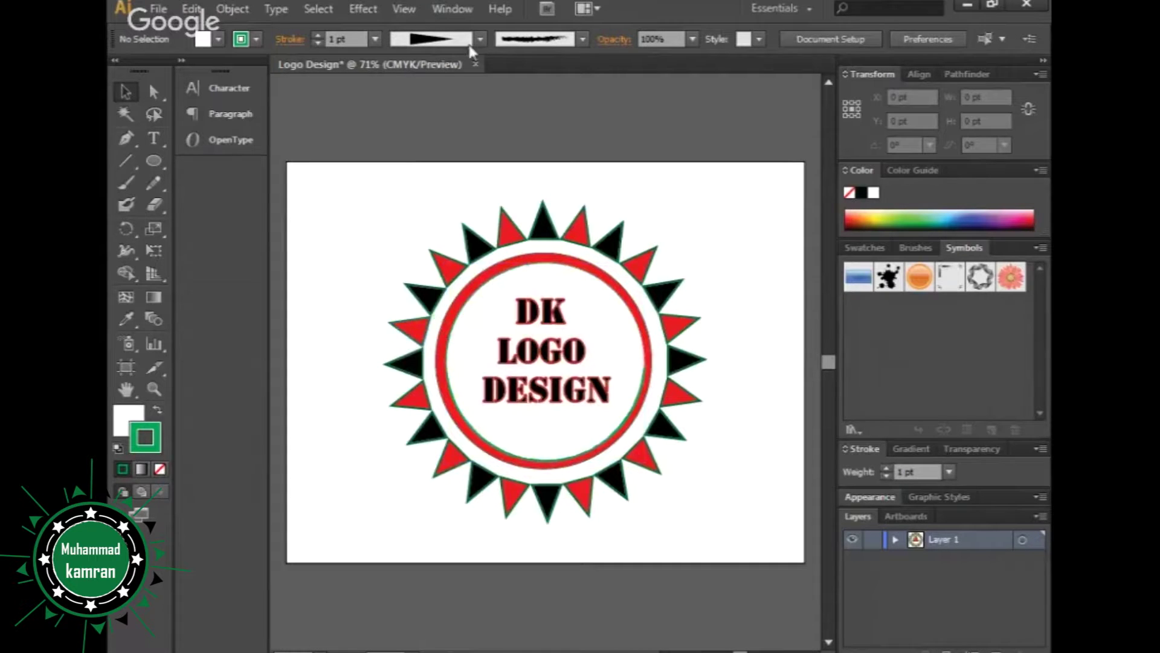
Rotate and stretch the red ring into a sweeping crescent shape.
click(491, 277)
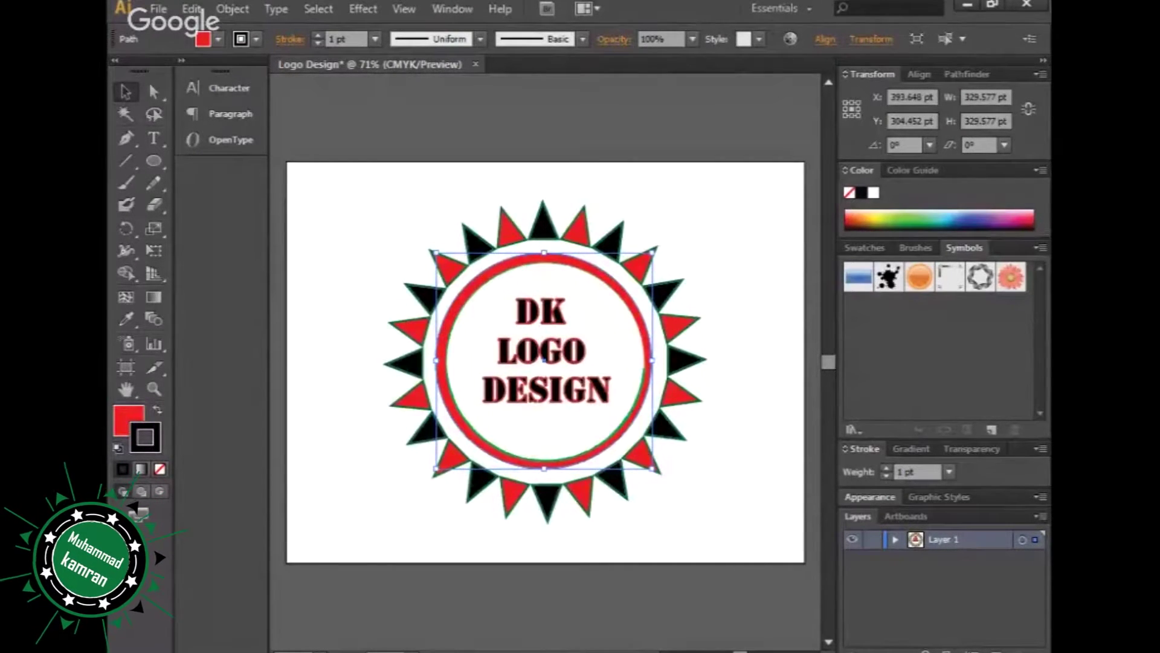
drag(659, 475, 699, 398)
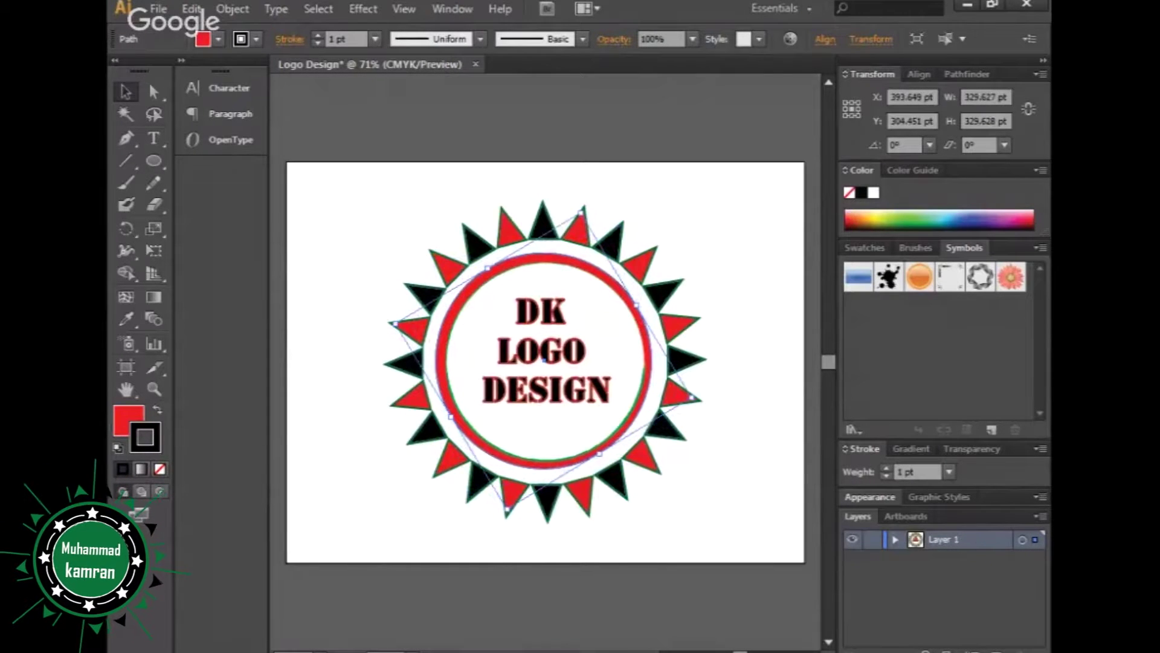
mouse_move(692, 398)
mouse_down()
mouse_move(704, 367)
mouse_move(691, 400)
mouse_up()
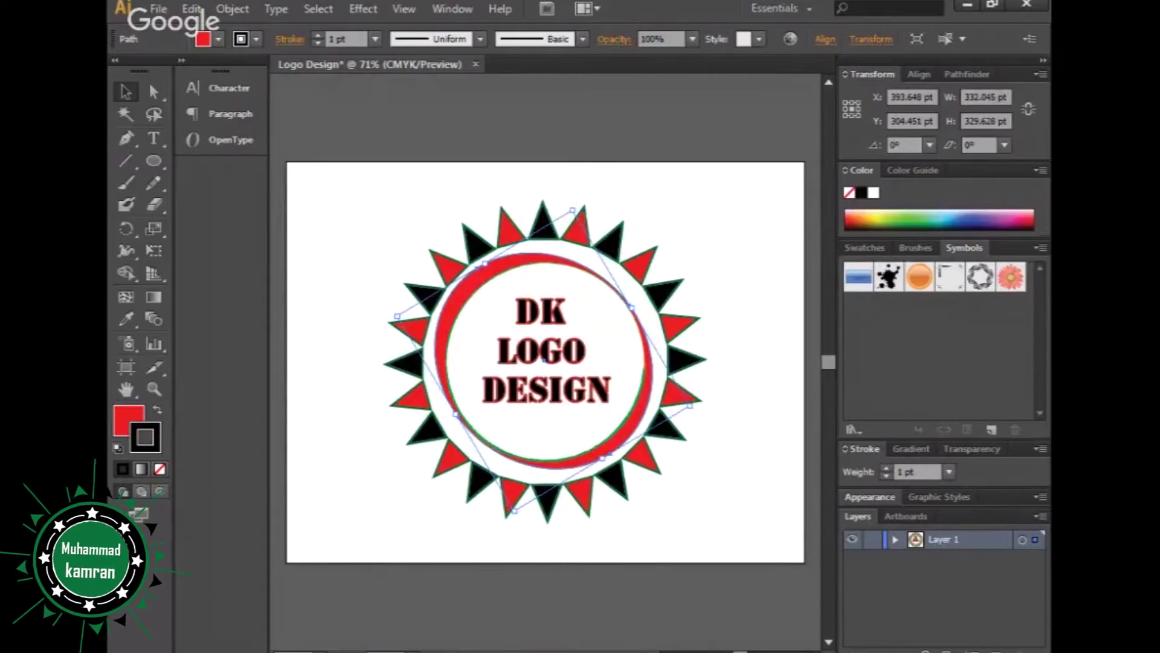
drag(691, 401, 689, 407)
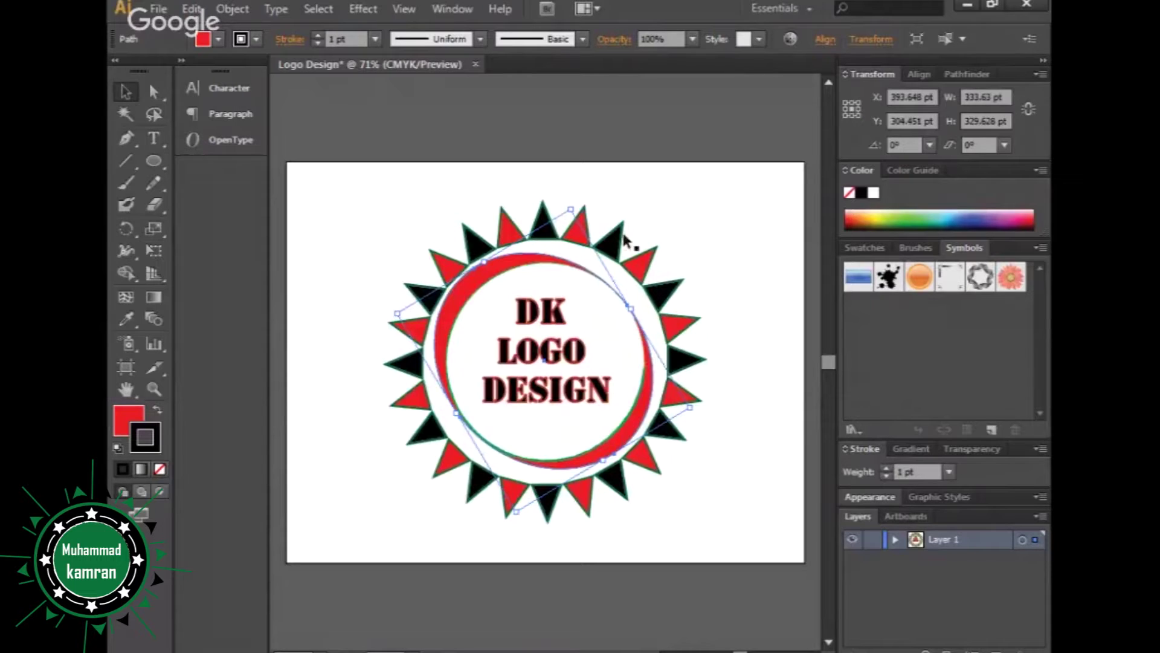
click(743, 294)
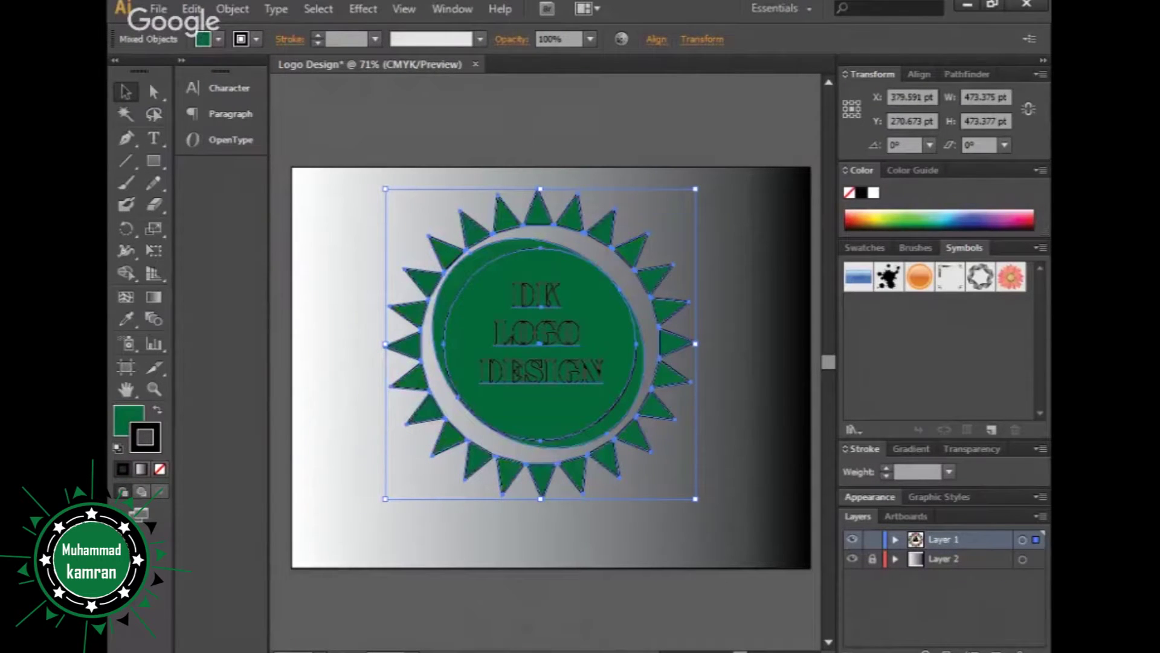
Swap the text's fill and outline colours and change the inner circle's outline to green.
click(337, 255)
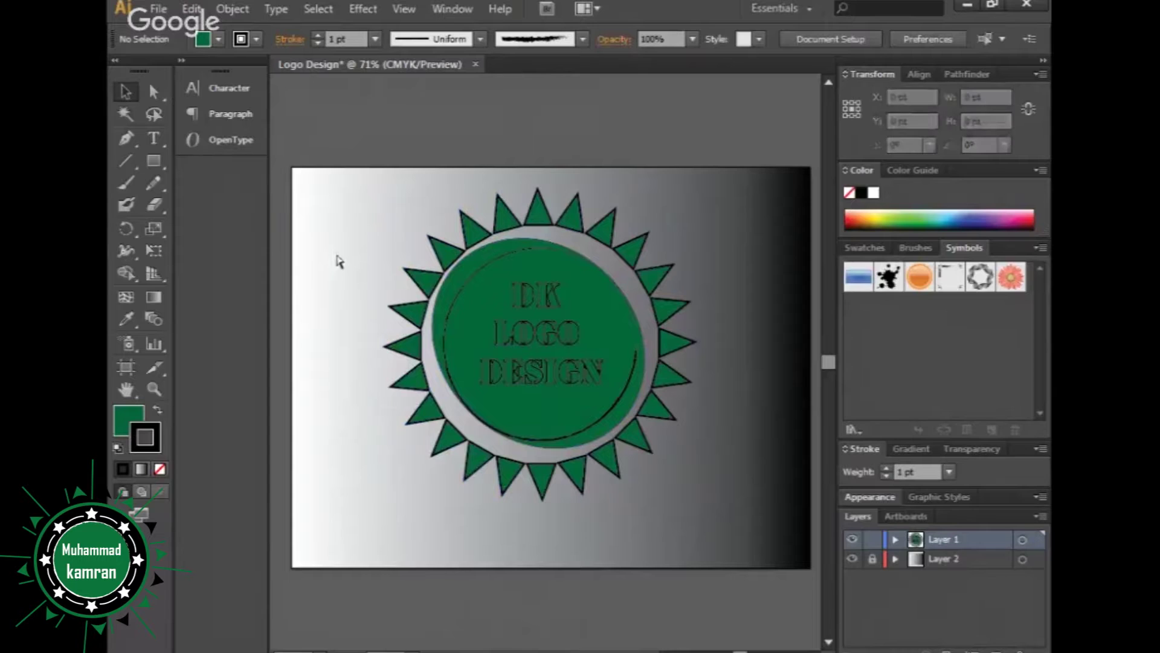
click(568, 361)
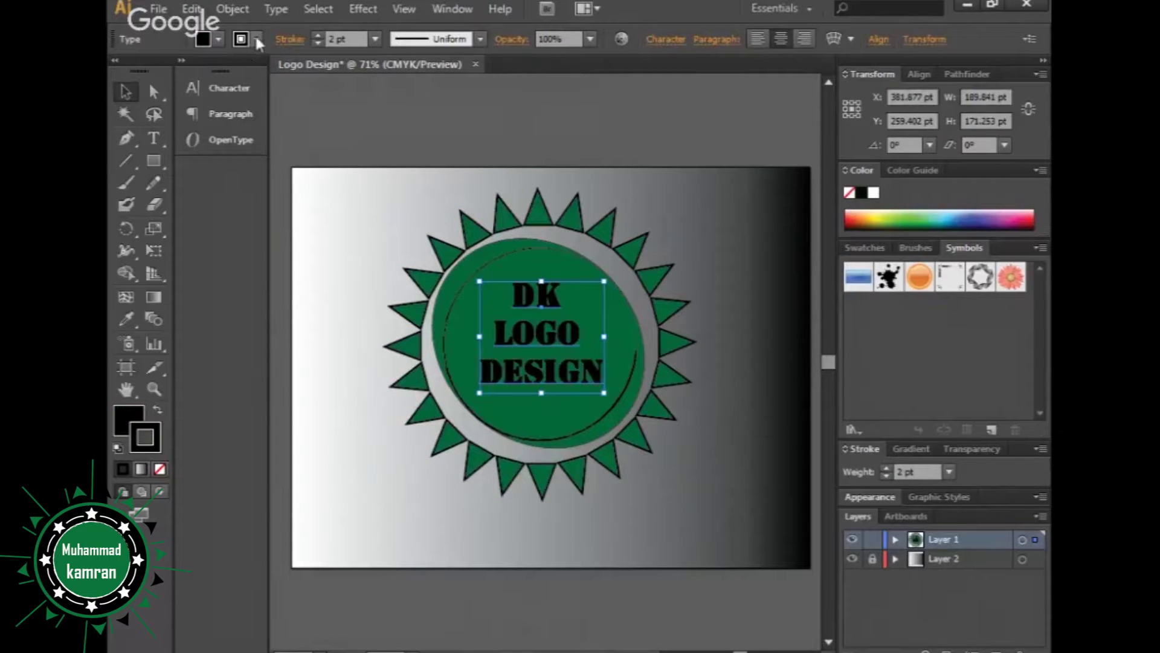
key(ctrl+z)
click(303, 267)
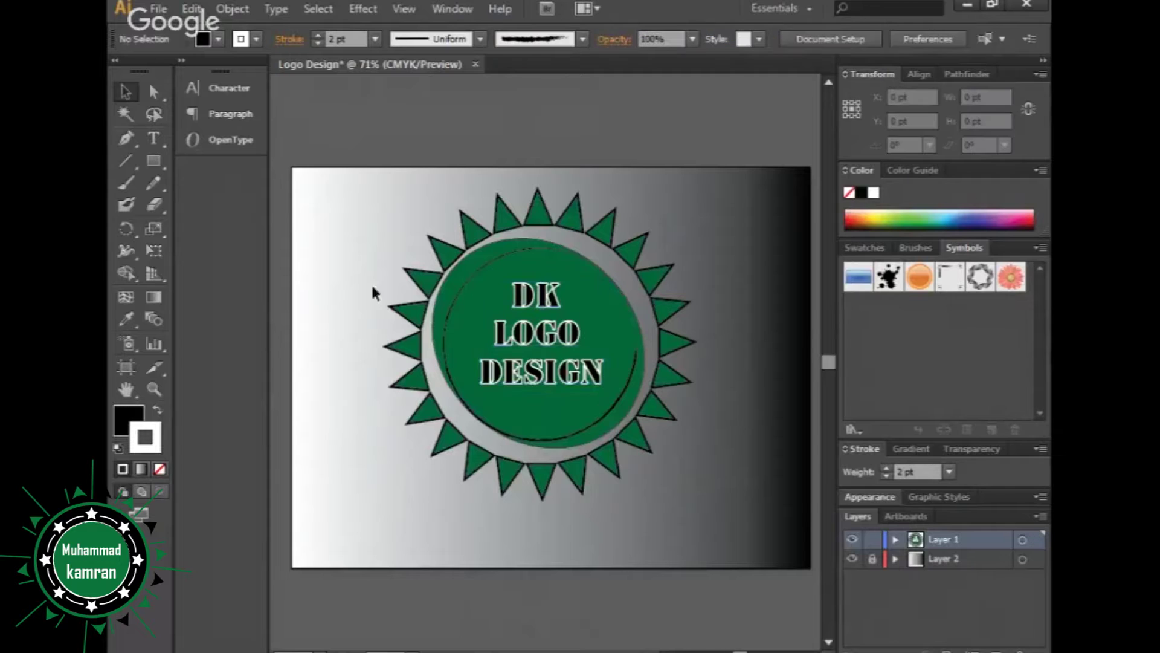
click(484, 278)
click(847, 220)
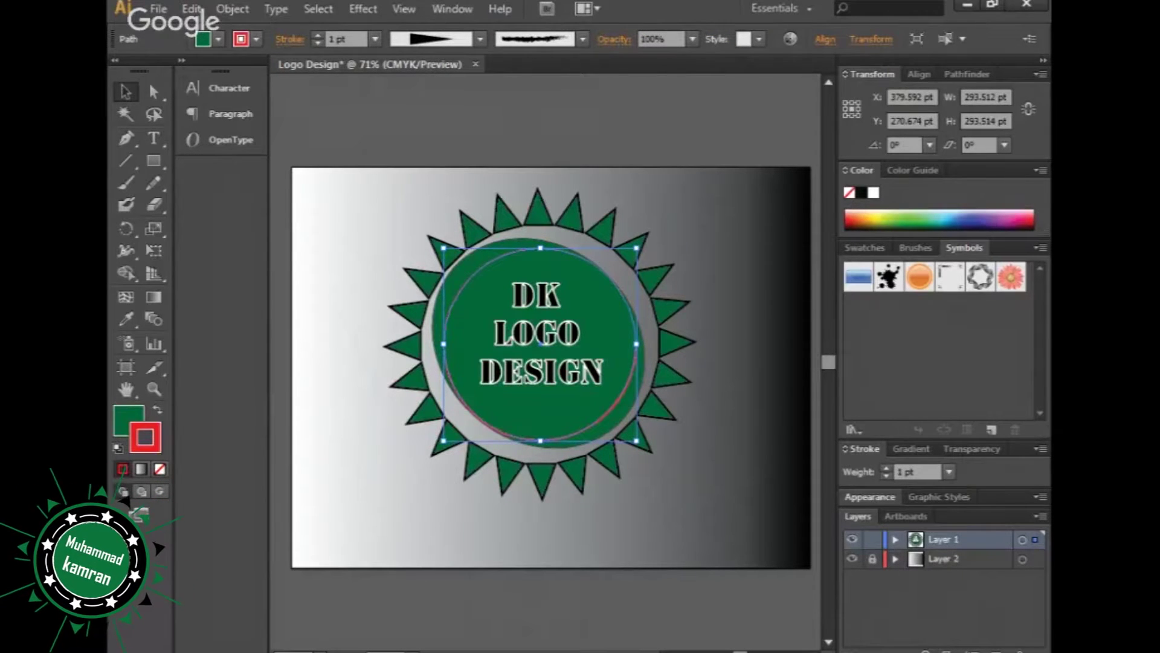
click(907, 219)
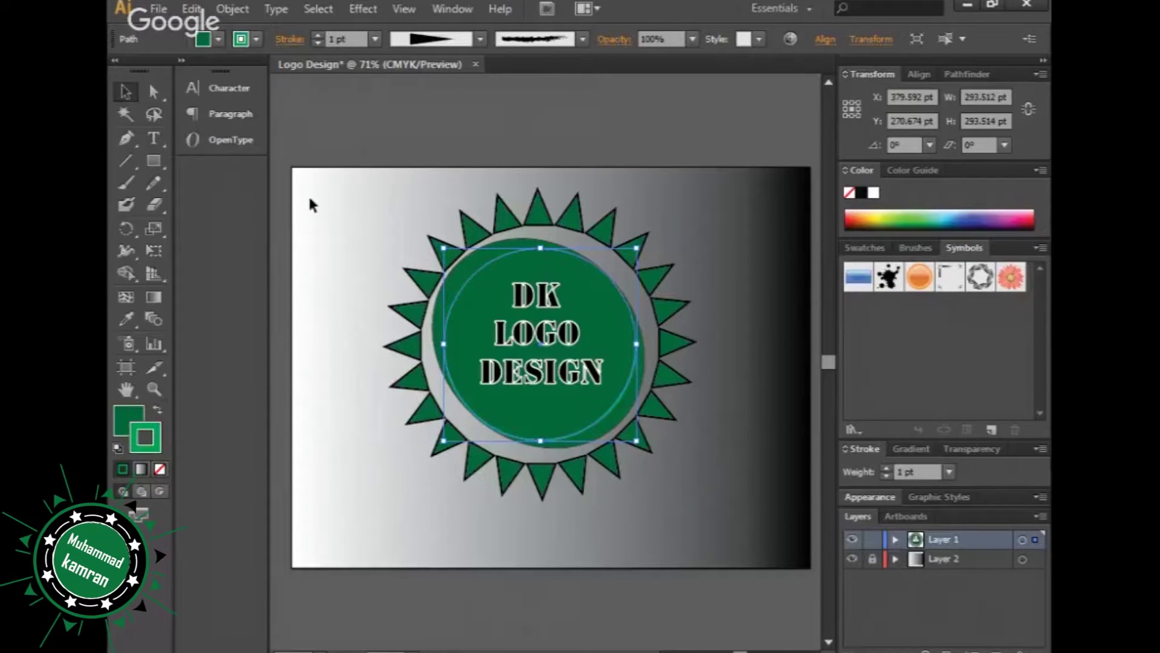
click(311, 284)
Set the outline weight of the inner green circle and the crescent ring to 3 pt.
click(454, 318)
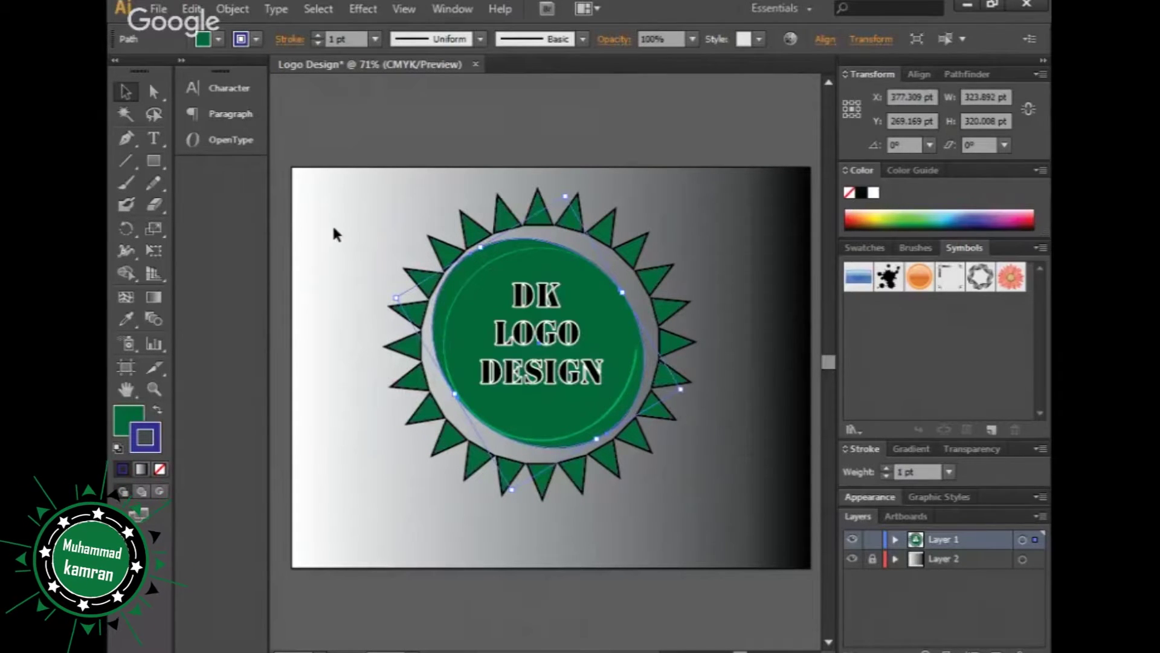
click(320, 270)
click(495, 402)
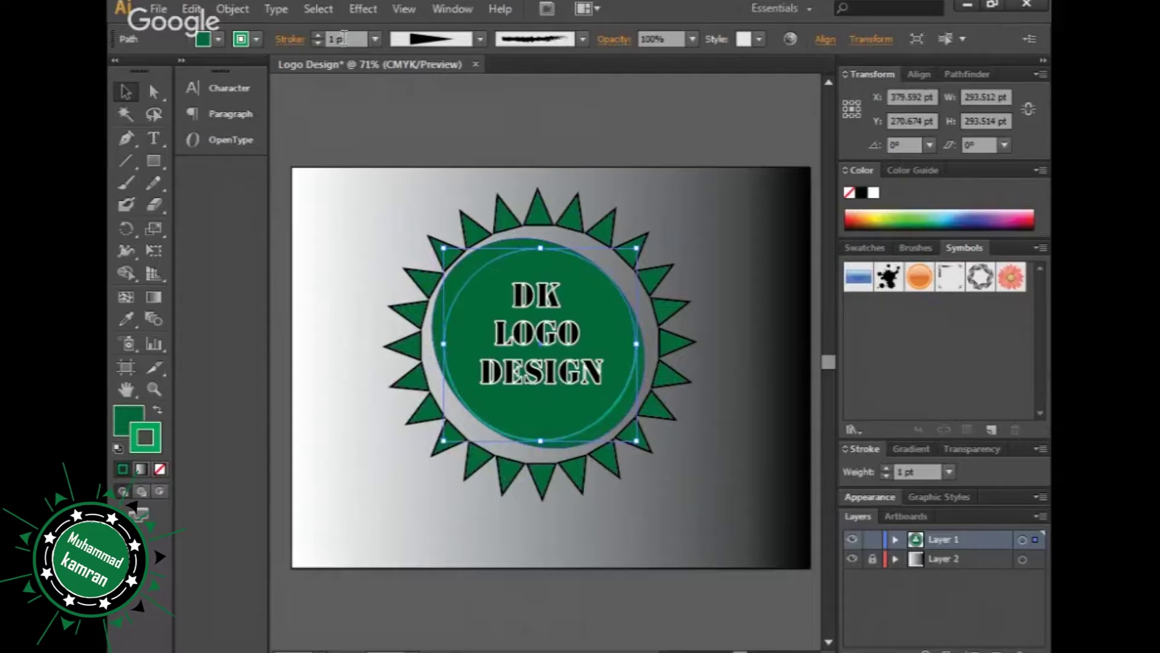
text(3)
key(Return)
click(369, 314)
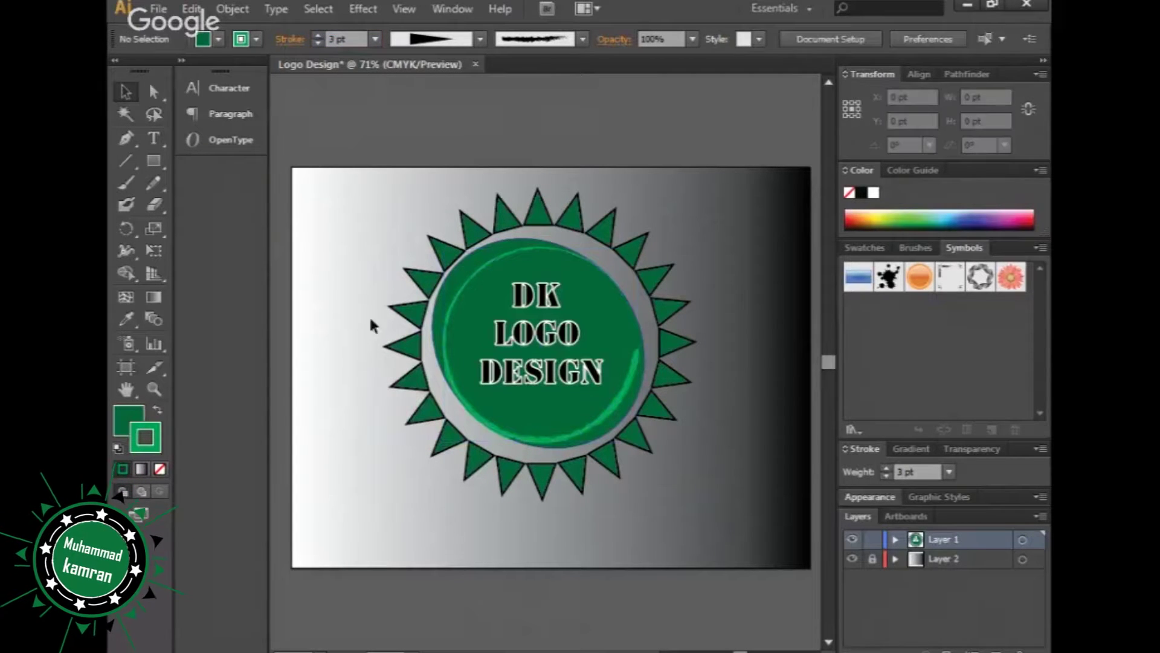
click(474, 275)
click(317, 38)
text(3)
key(Return)
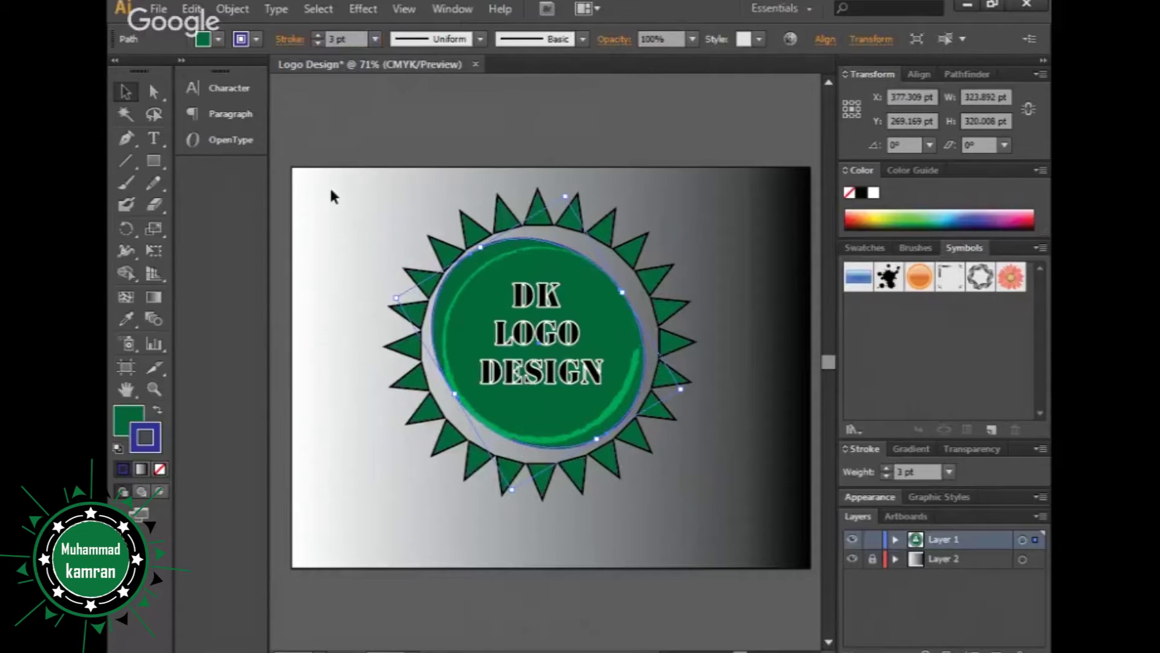
click(332, 194)
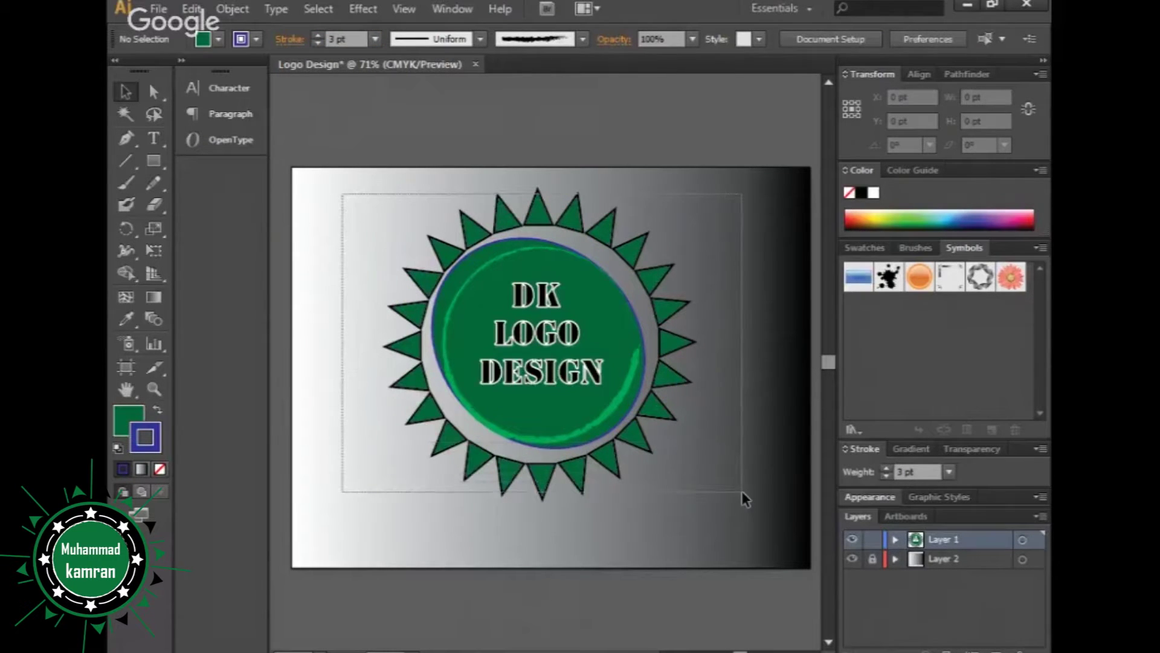
drag(742, 492, 742, 492)
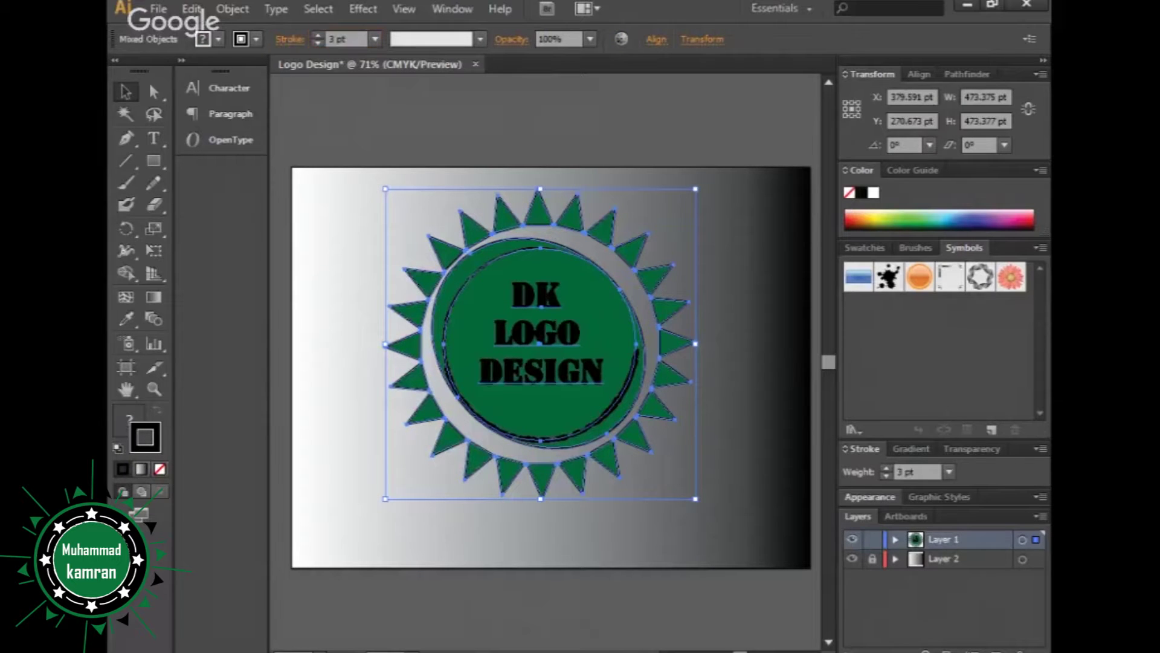
Swap the DK LOGO DESIGN text's fill and stroke so it is white with a black outline.
click(313, 300)
click(541, 332)
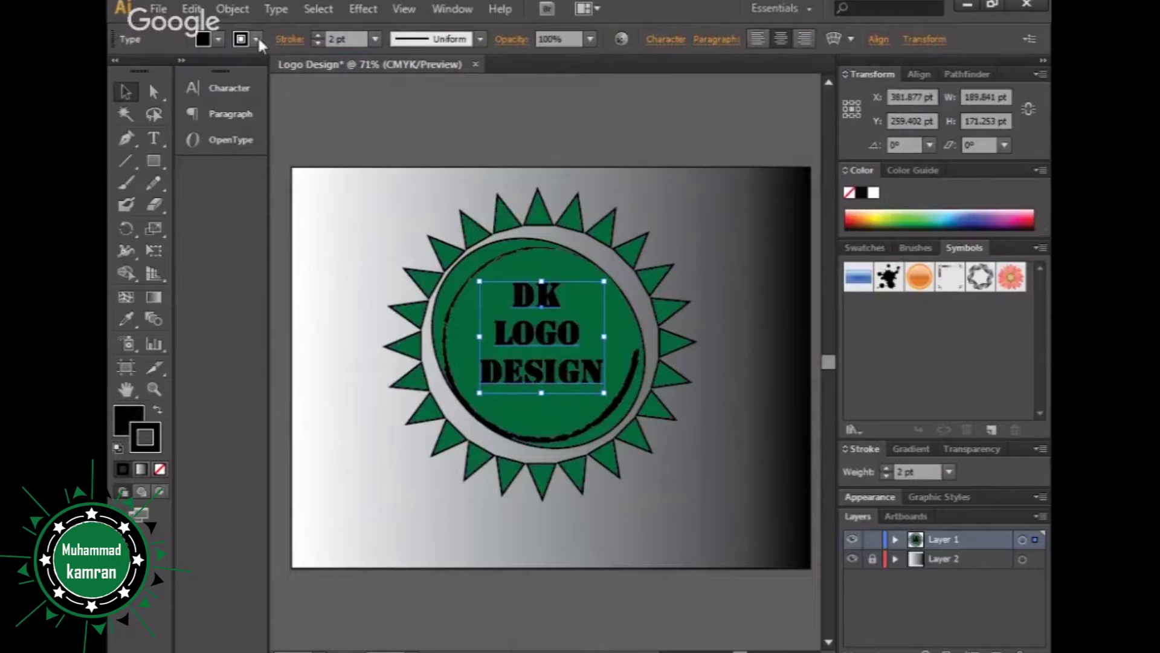
click(338, 411)
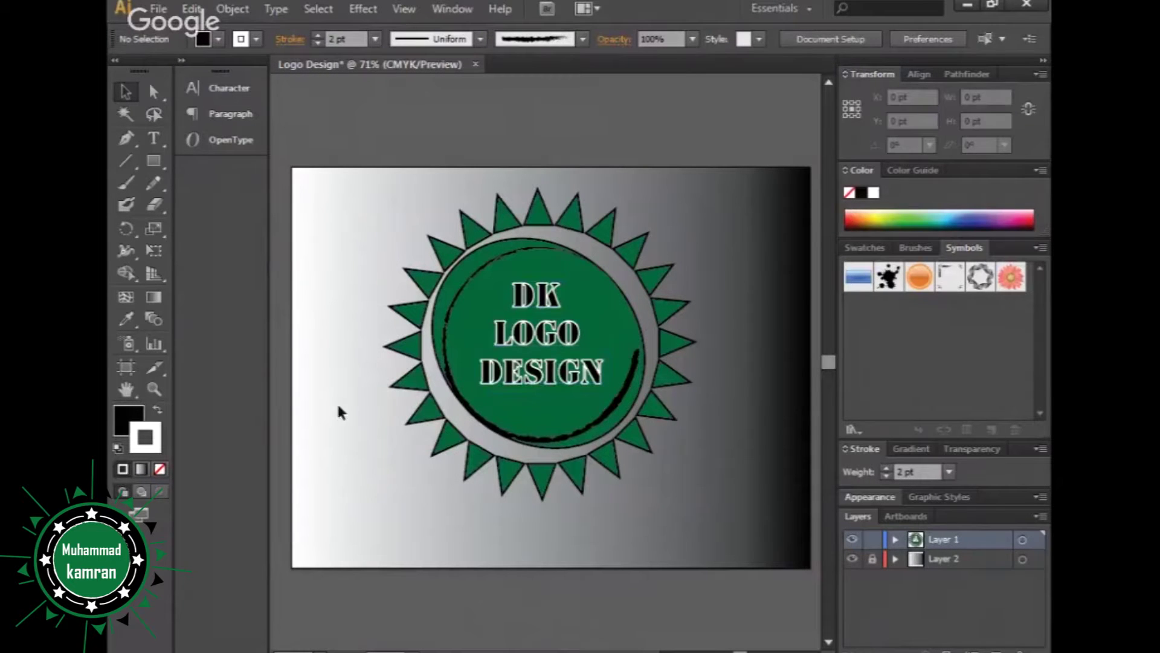
Rotate the black brushed ring slightly clockwise.
click(607, 326)
click(281, 266)
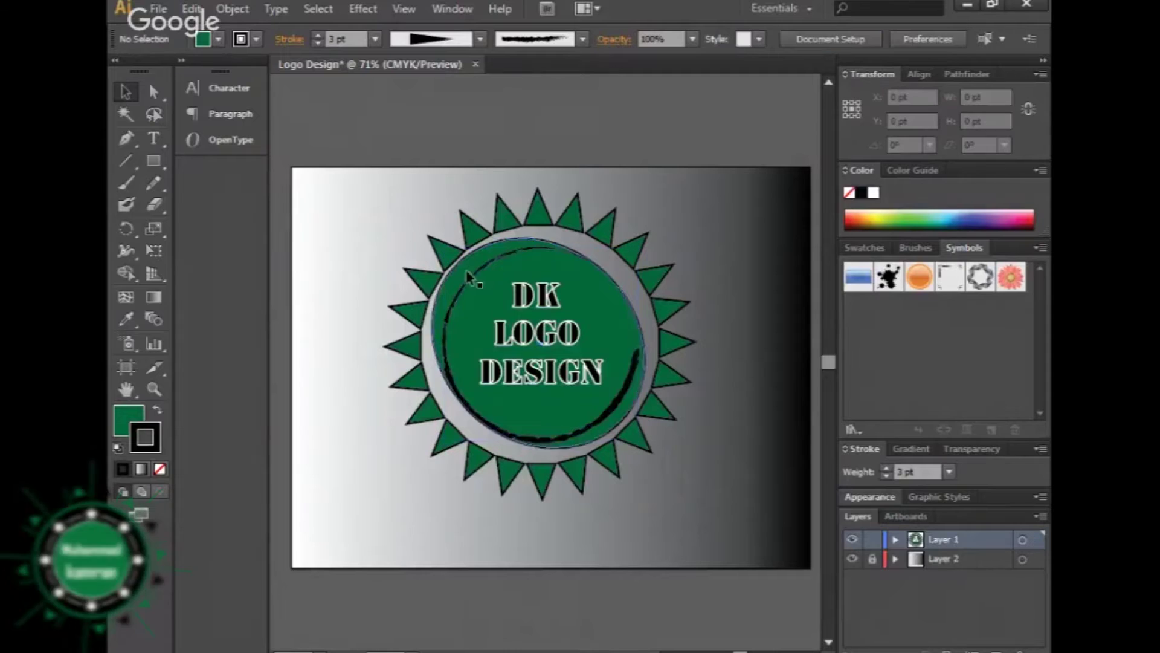
click(629, 413)
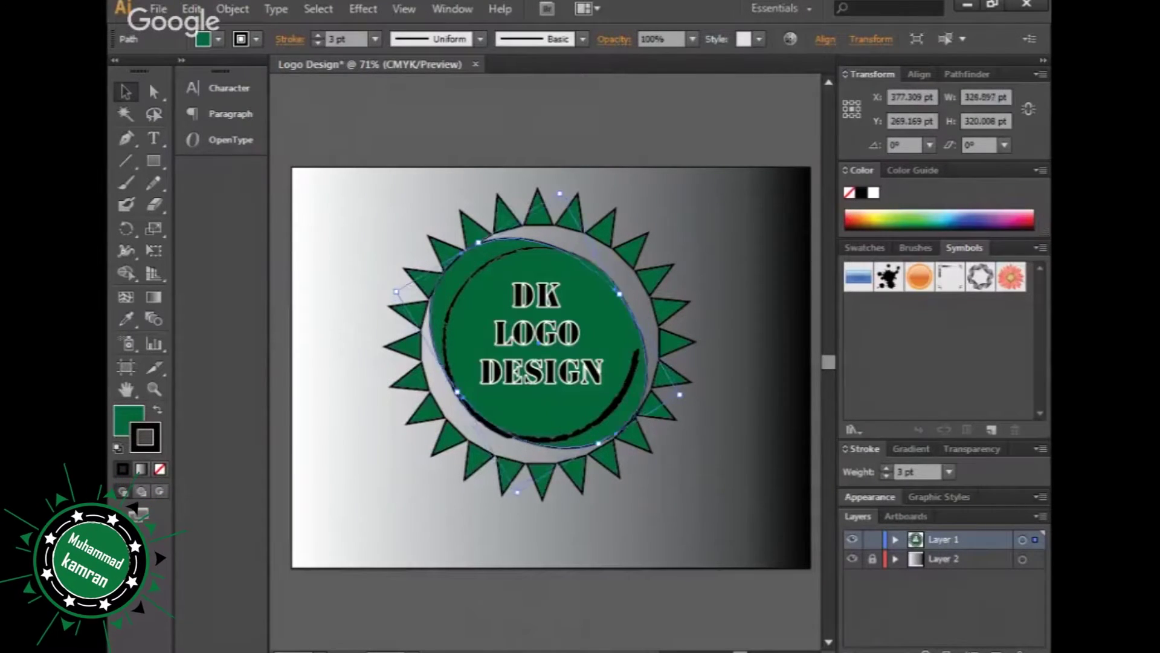
mouse_move(681, 389)
mouse_down()
mouse_move(686, 366)
mouse_move(684, 376)
mouse_up()
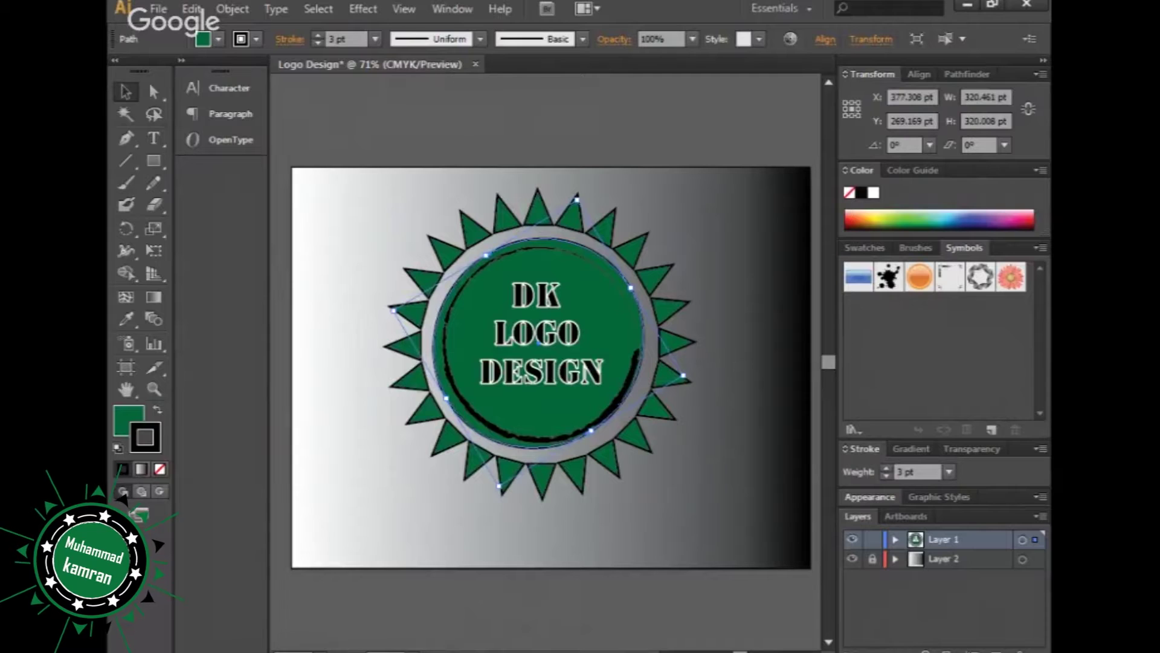
drag(684, 375, 683, 379)
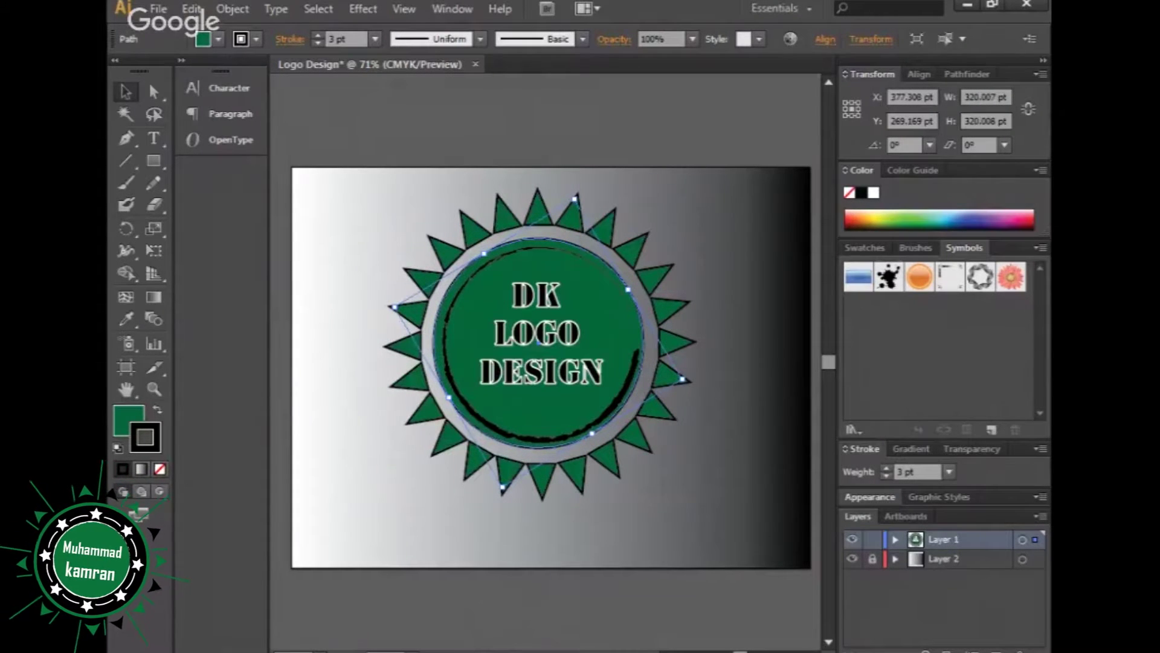
Set the brushed ring's fill to white, then deselect it.
key(d)
click(686, 428)
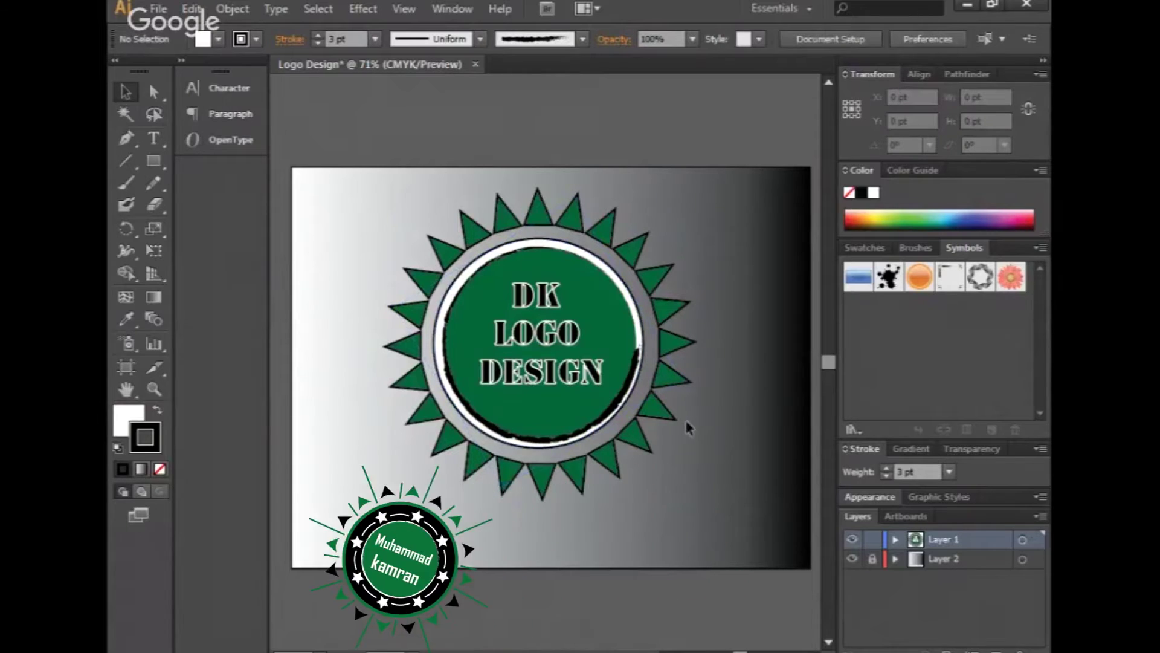
key(ctrl+plus)
key(ctrl+plus)
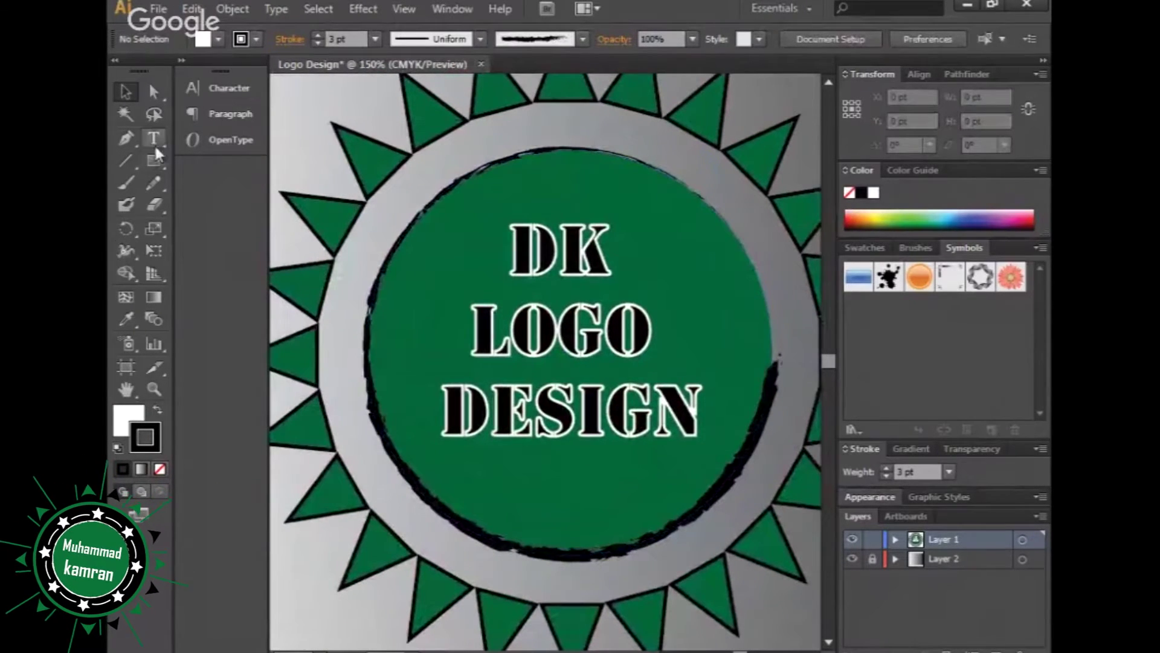
Draw a small star at the top of the grey ring.
drag(154, 161, 196, 161)
drag(535, 111, 566, 138)
key(ctrl+z)
drag(154, 160, 238, 161)
mouse_move(566, 115)
mouse_down()
mouse_move(606, 145)
mouse_move(578, 129)
mouse_up()
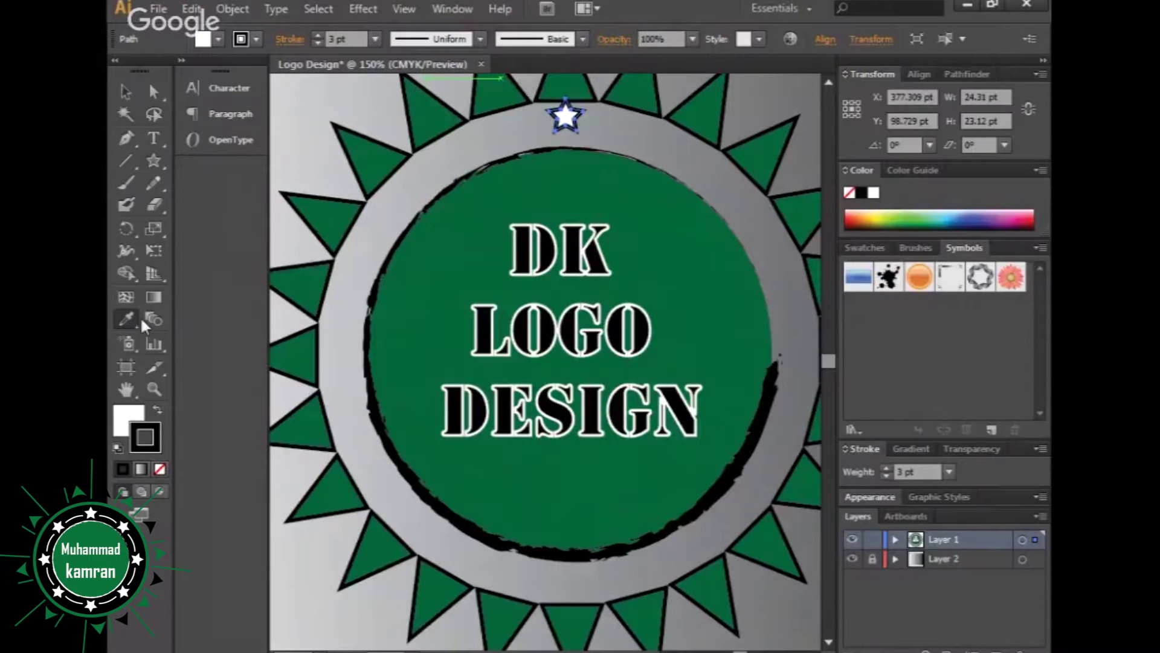
Fill the star with the badge's green and nudge it down onto the ring.
click(432, 296)
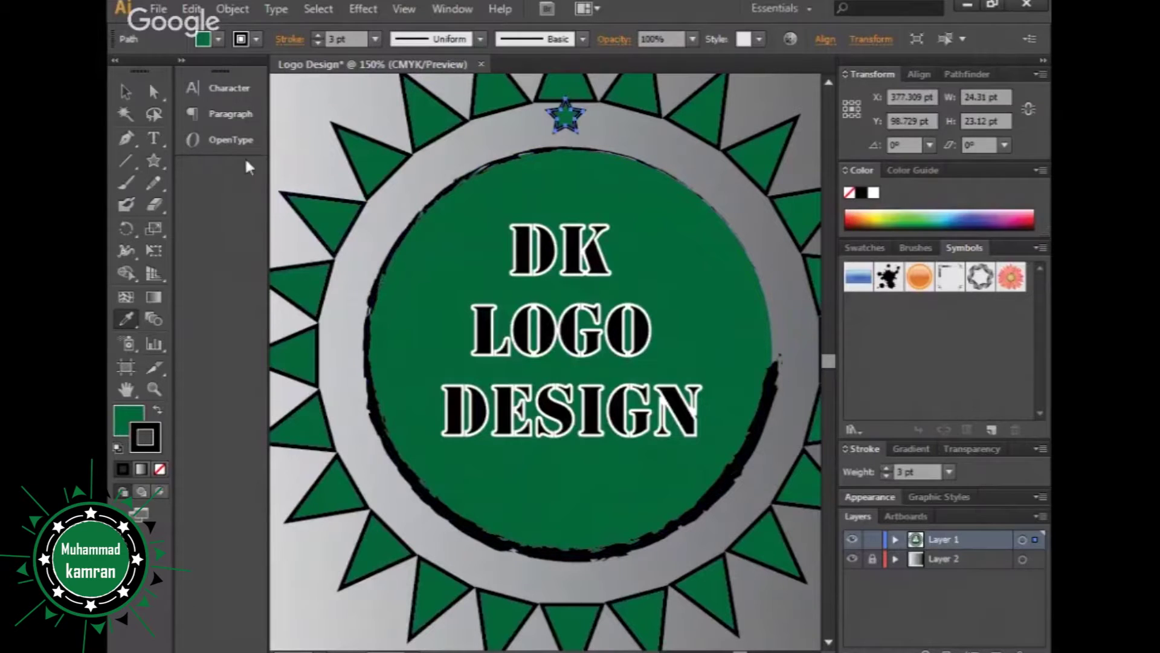
click(308, 126)
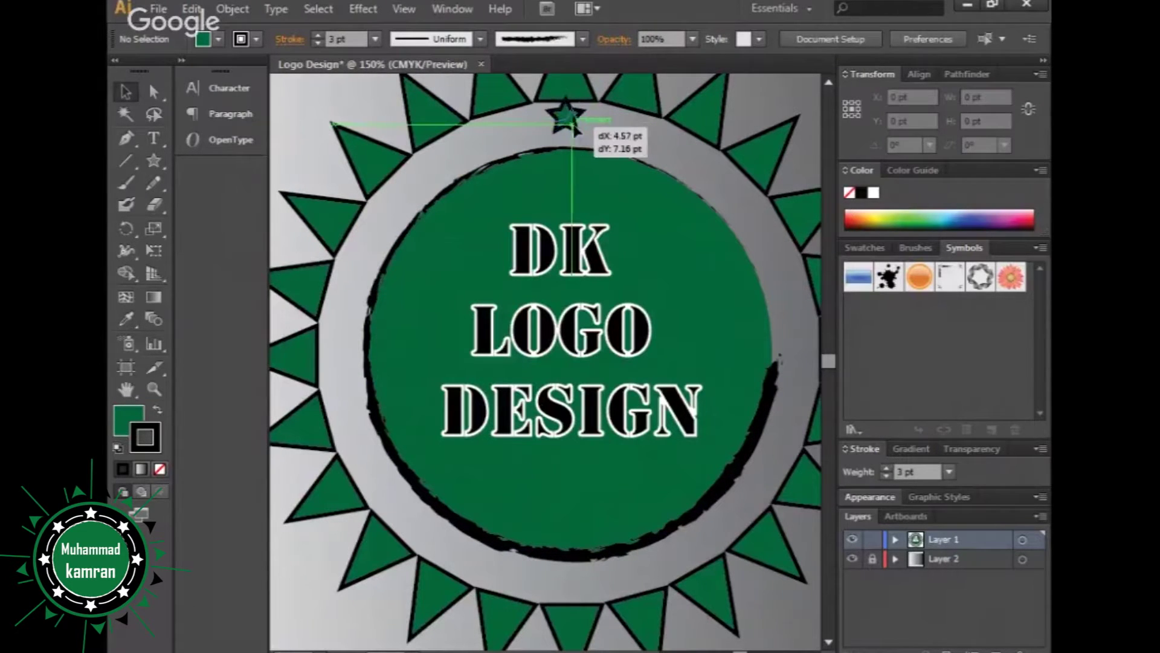
drag(584, 129, 588, 137)
key(Down)
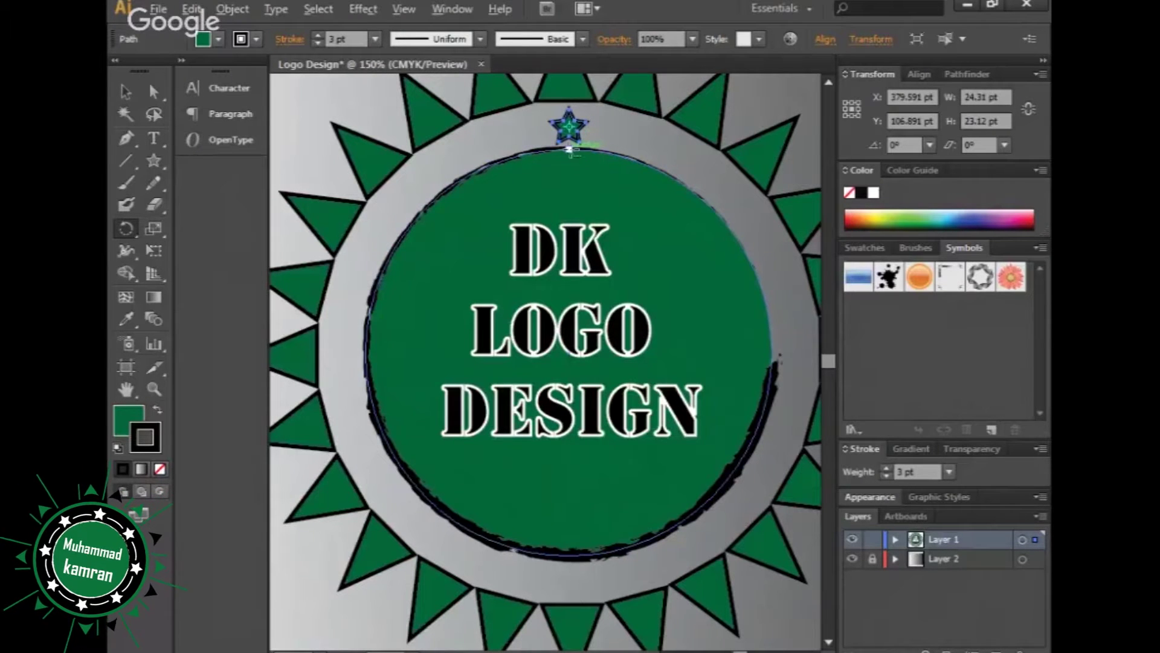
drag(562, 187, 571, 156)
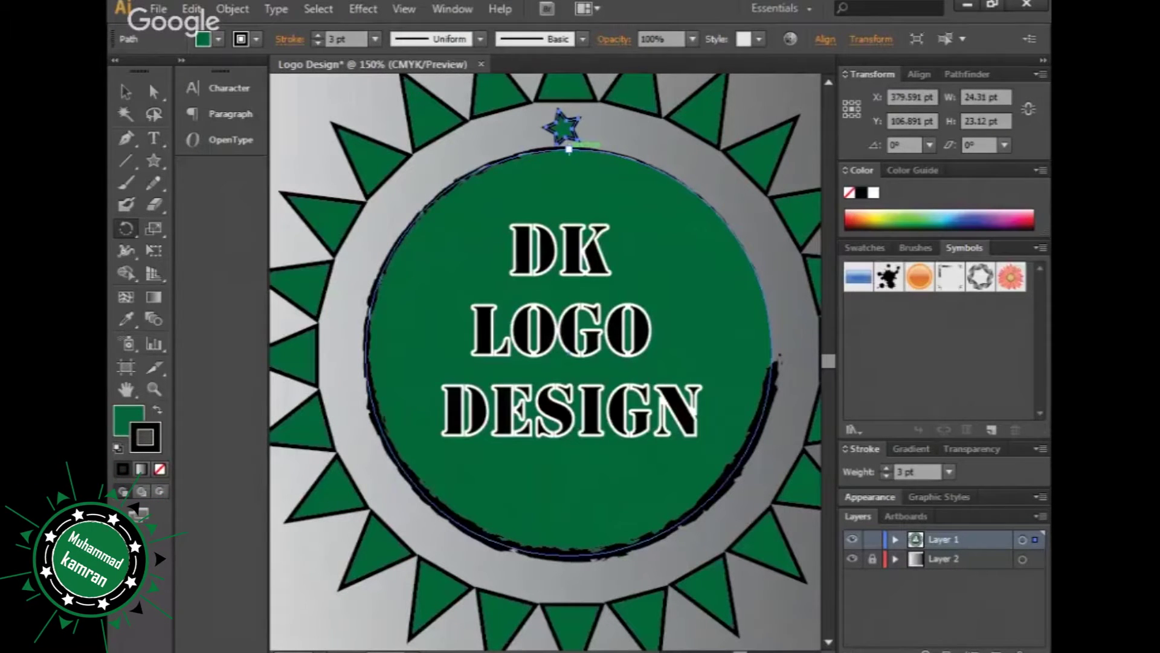
key(ctrl+z)
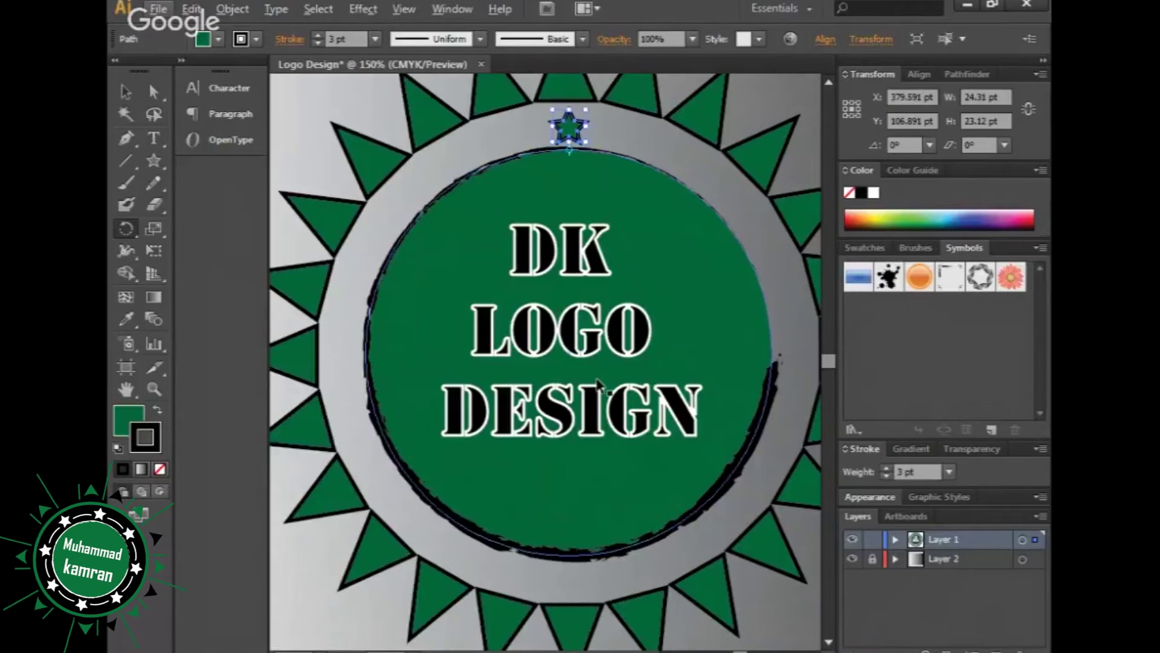
key(ctrl+minus)
key(ctrl+minus)
key(ctrl+plus)
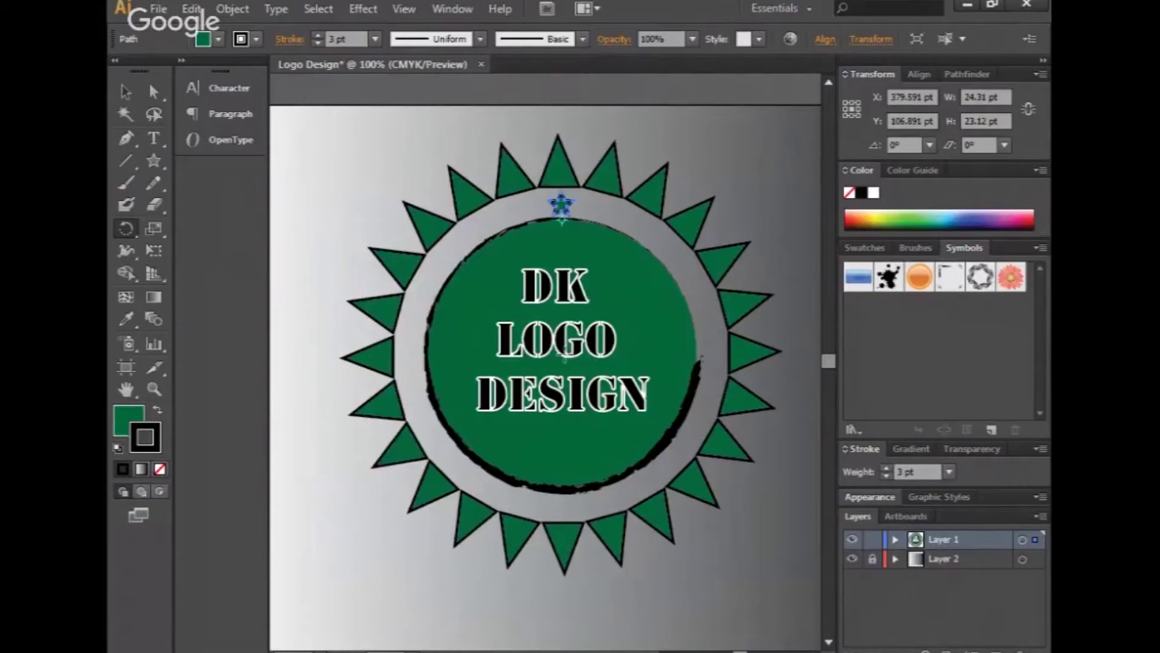
Copy-rotate the green star around the badge centre, repeating with Ctrl+D to close the ring.
key(alt)
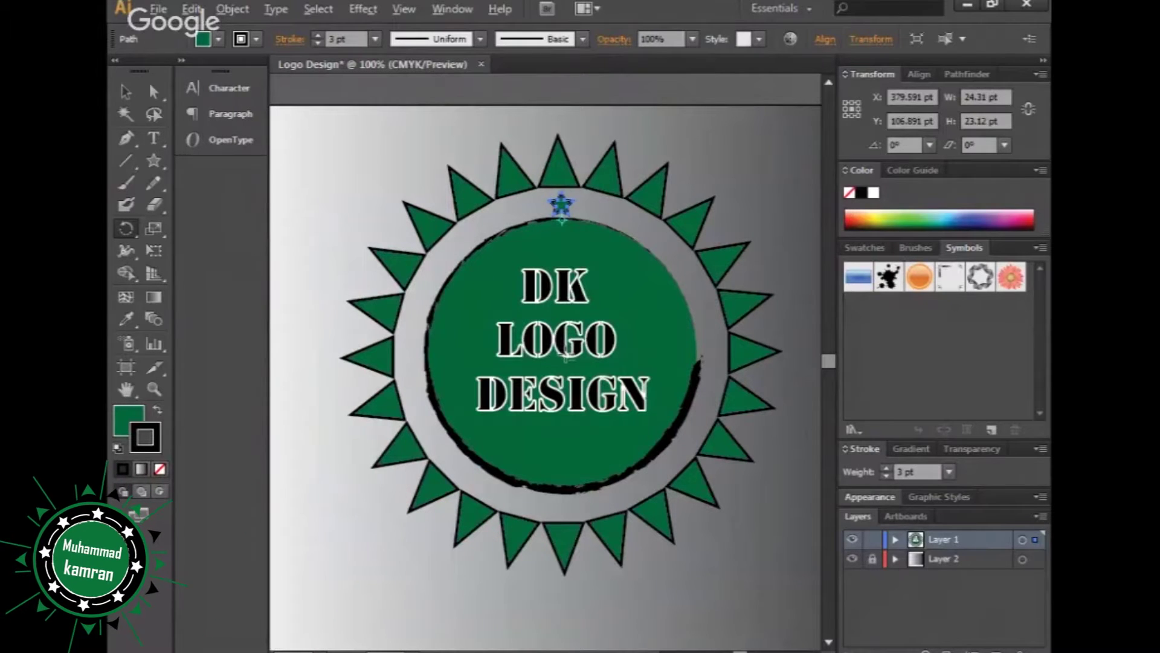
drag(567, 357, 569, 360)
drag(523, 210, 522, 210)
key(ctrl+d)
key(ctrl+d)
key(ctrl+d)
key(ctrl+d)
key(ctrl+d)
key(ctrl+d)
key(ctrl+d)
key(ctrl+d)
key(ctrl+d)
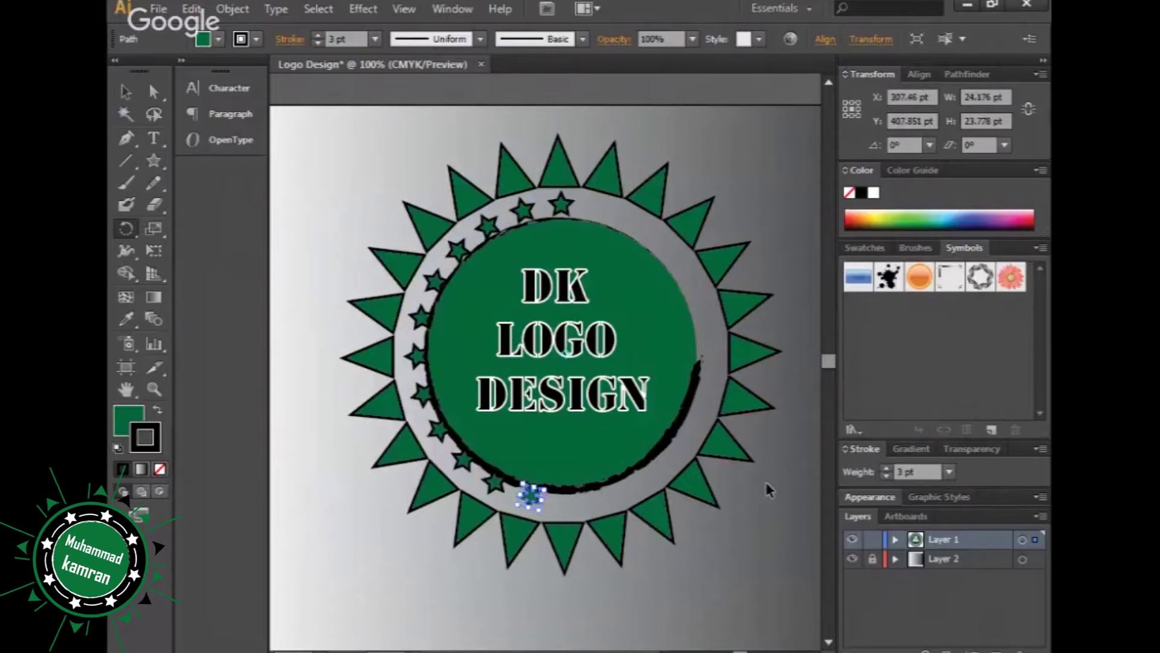
key(ctrl+d)
key(ctrl+d)
key(ctrl+d)
key(ctrl+d)
key(ctrl+d)
key(ctrl+d)
key(ctrl+d)
key(ctrl+d)
key(ctrl+d)
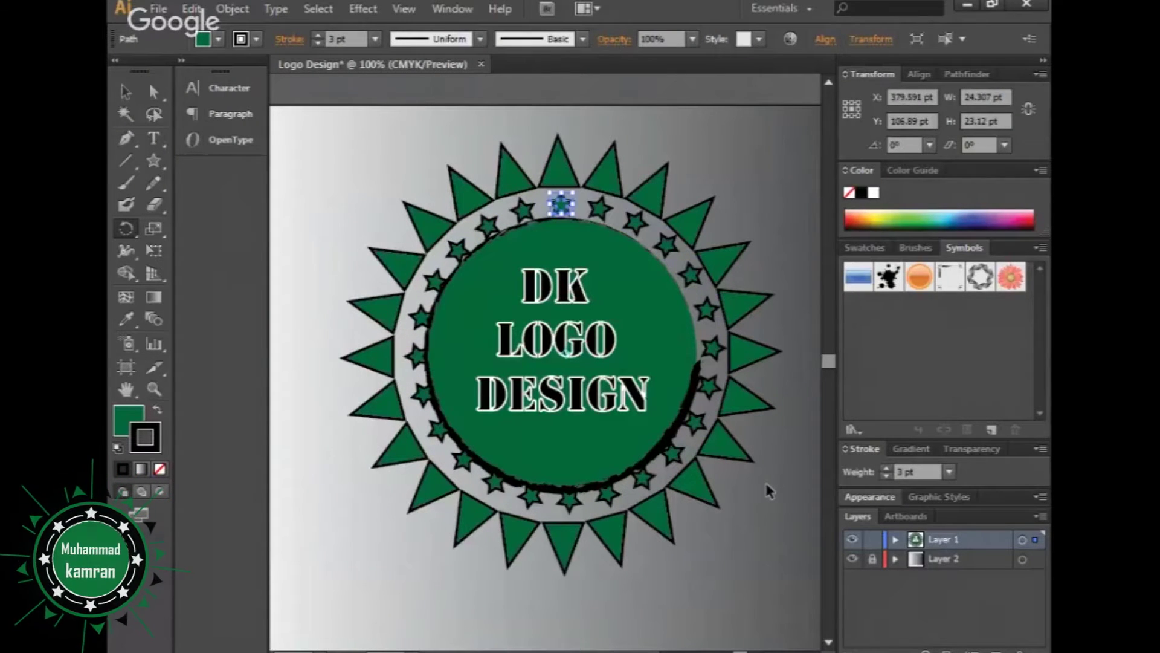
key(ctrl+d)
click(123, 87)
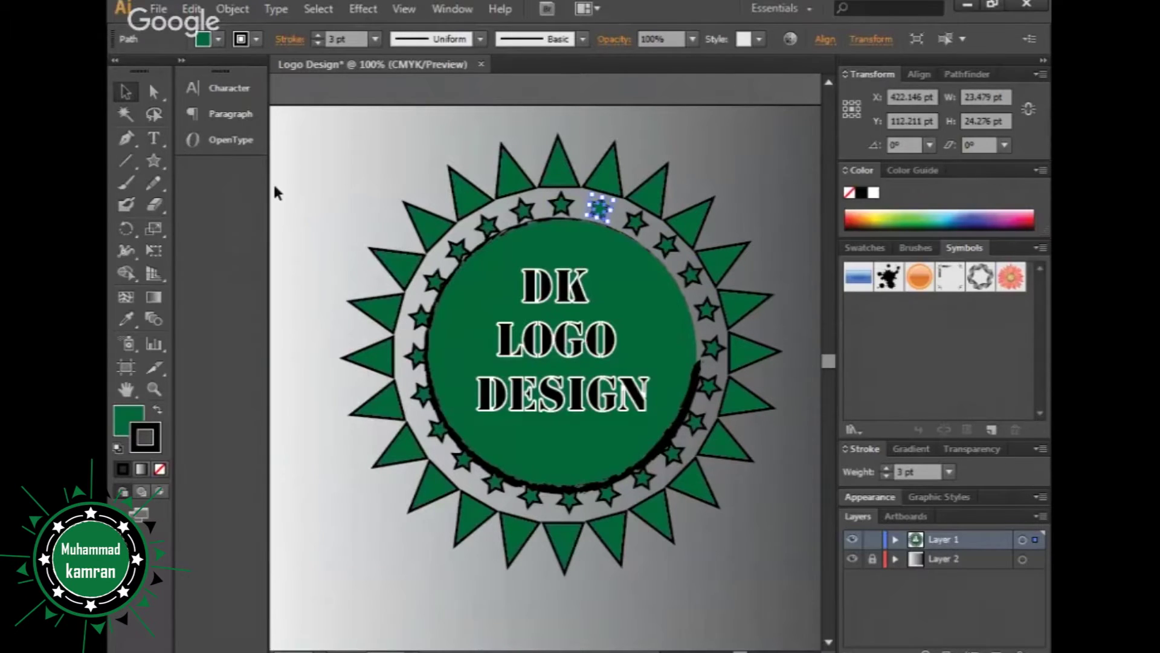
click(290, 186)
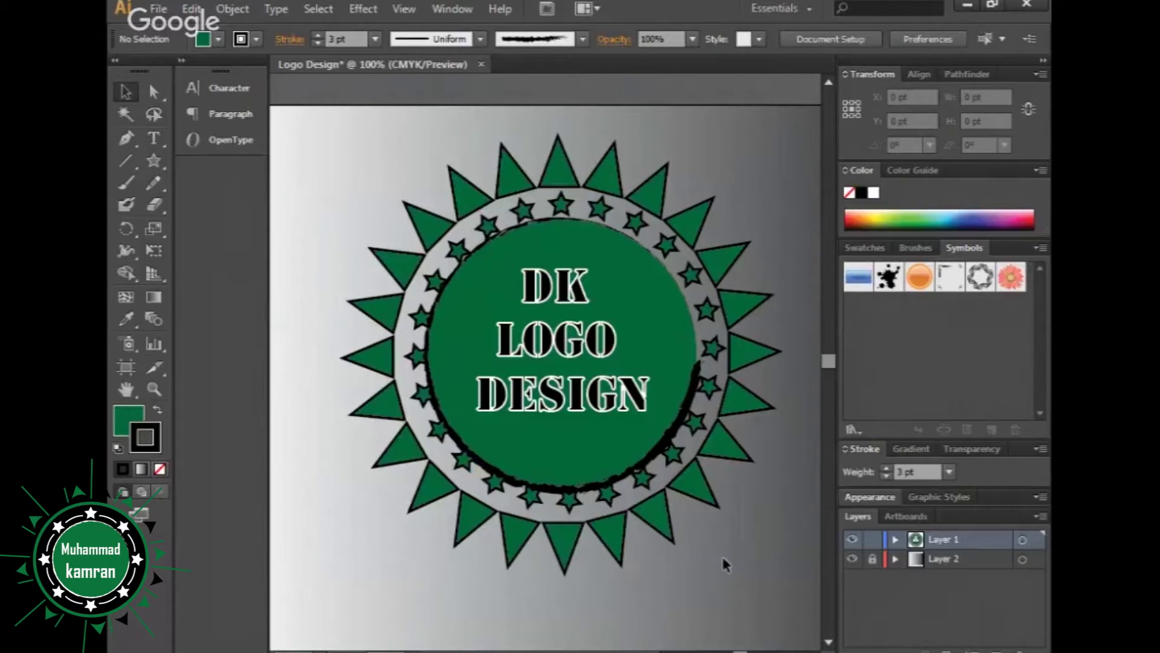
click(664, 244)
Select every star on the ring and group them together.
shift+click(691, 275)
shift+click(706, 309)
shift+click(712, 348)
shift+click(709, 385)
shift+click(694, 422)
shift+click(672, 452)
shift+click(642, 477)
shift+click(608, 493)
shift+click(569, 498)
shift+click(531, 494)
shift+click(465, 460)
shift+click(439, 431)
shift+click(423, 394)
shift+click(417, 355)
shift+click(422, 317)
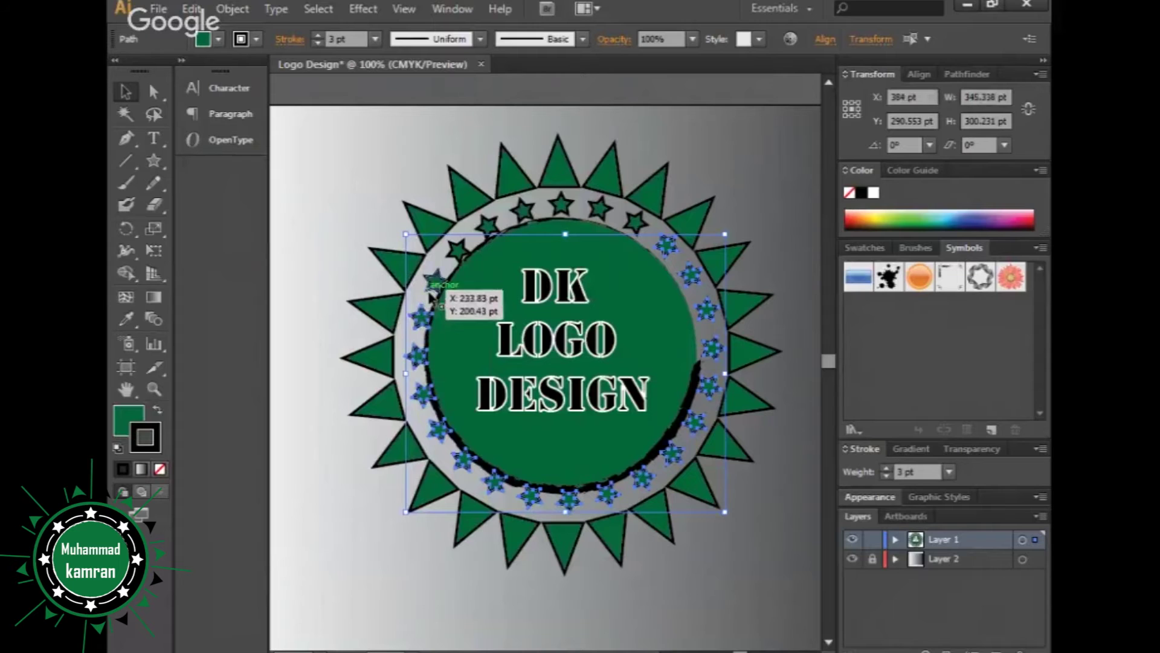
shift+click(487, 227)
shift+click(523, 210)
shift+click(561, 204)
shift+click(597, 208)
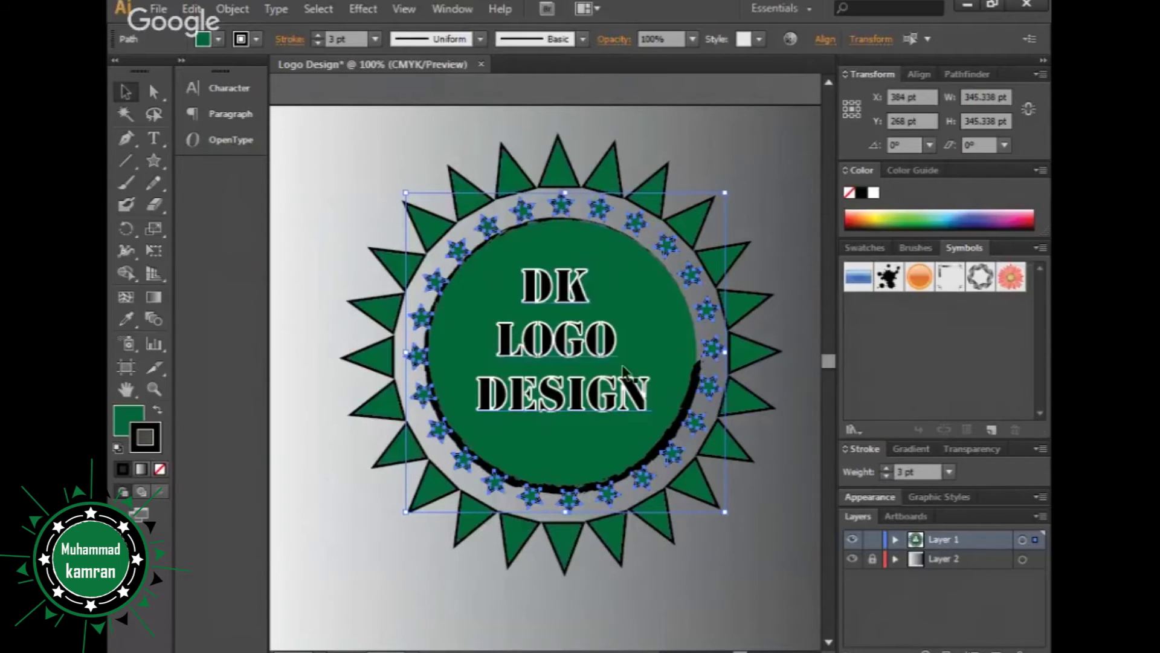
key(ctrl+g)
Nudge and slightly enlarge the star group so it sits centred in the grey band.
key(Down)
key(Down)
key(Down)
key(Left)
key(Left)
key(Left)
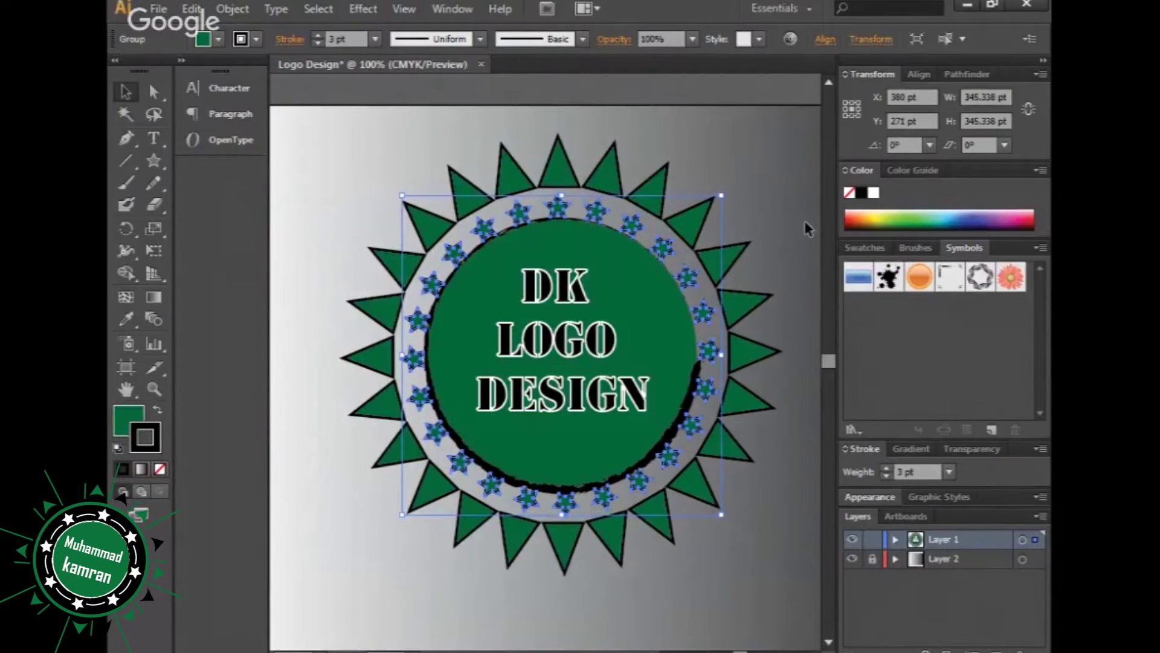
key(Up)
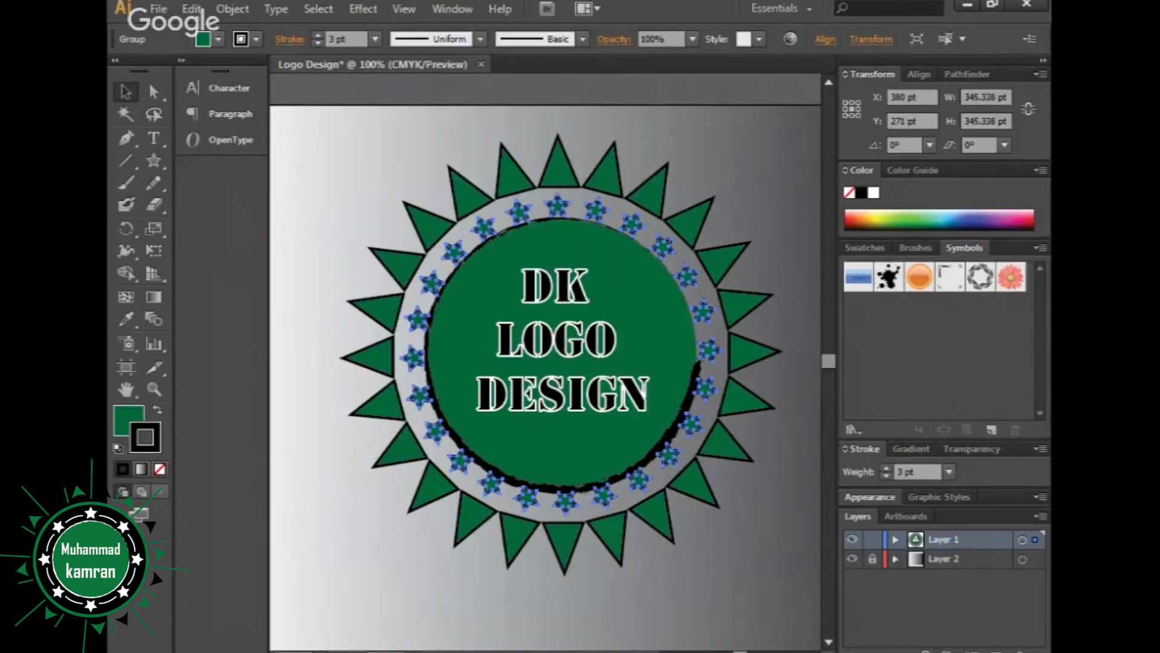
click(693, 553)
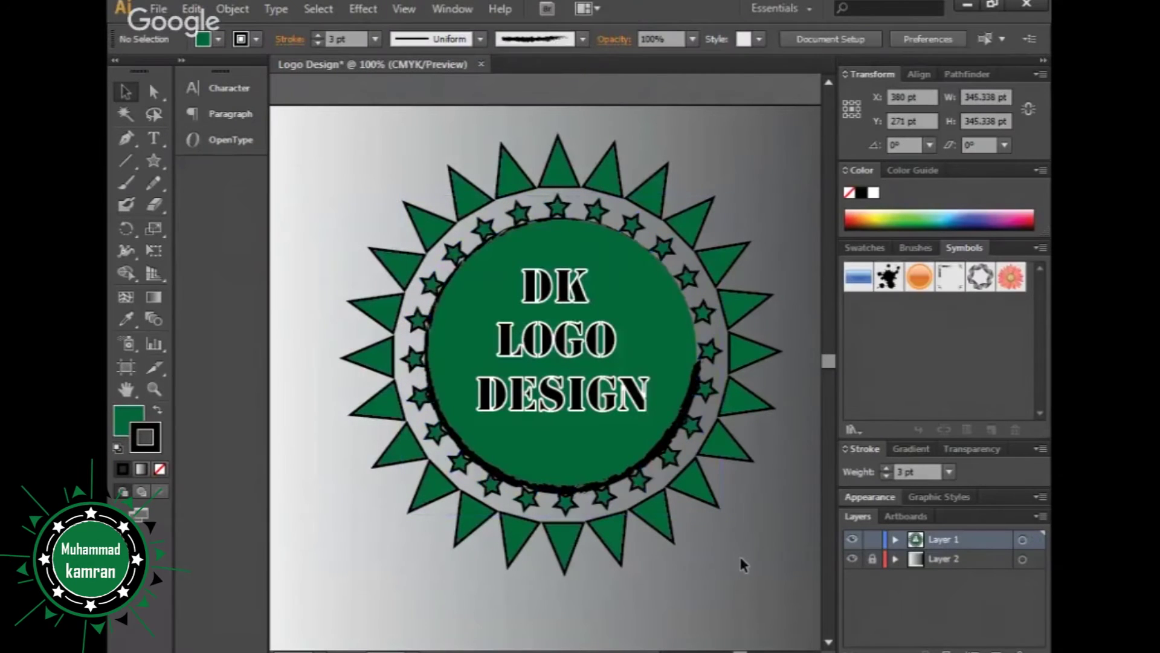
click(708, 317)
drag(720, 514, 730, 523)
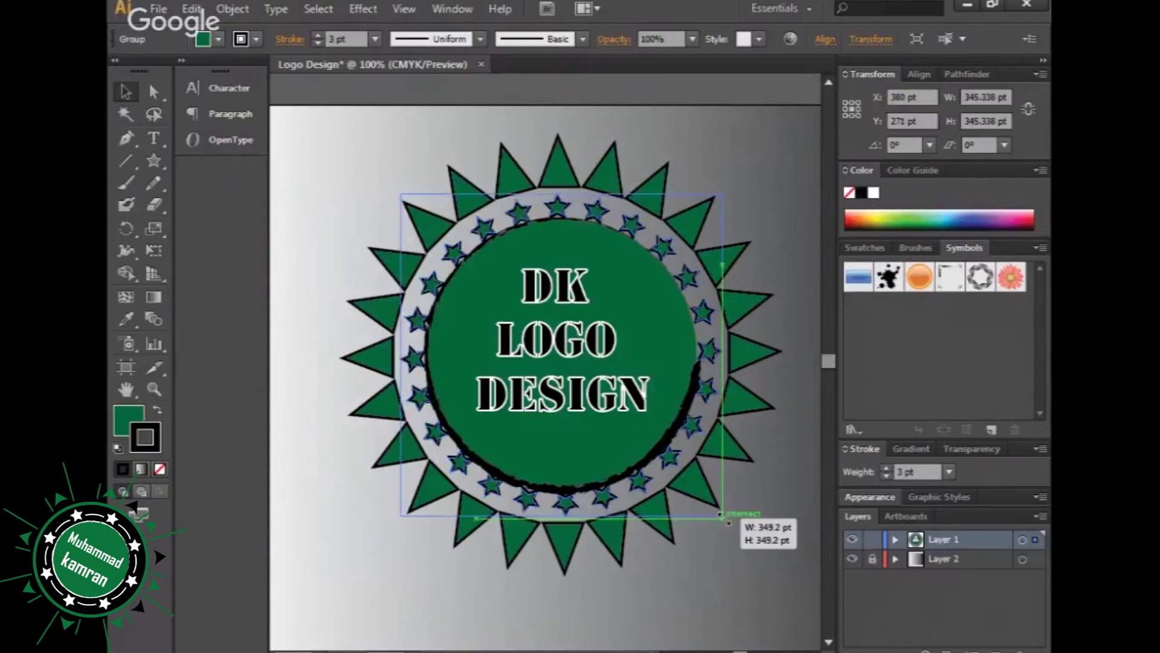
click(787, 560)
click(680, 469)
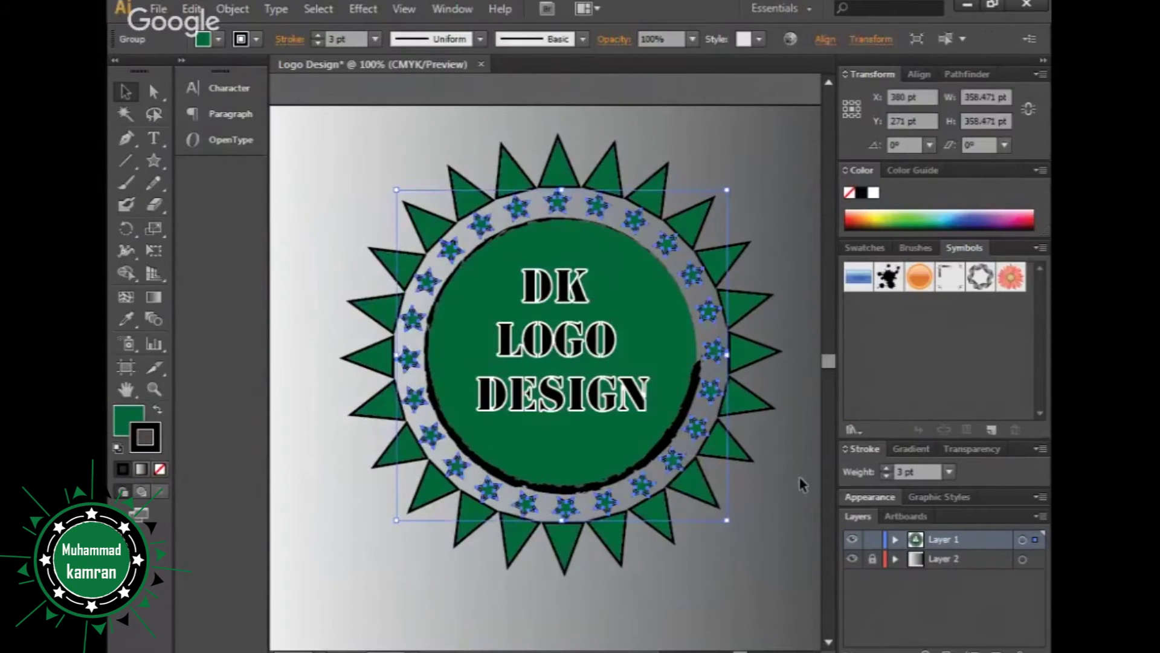
key(Left)
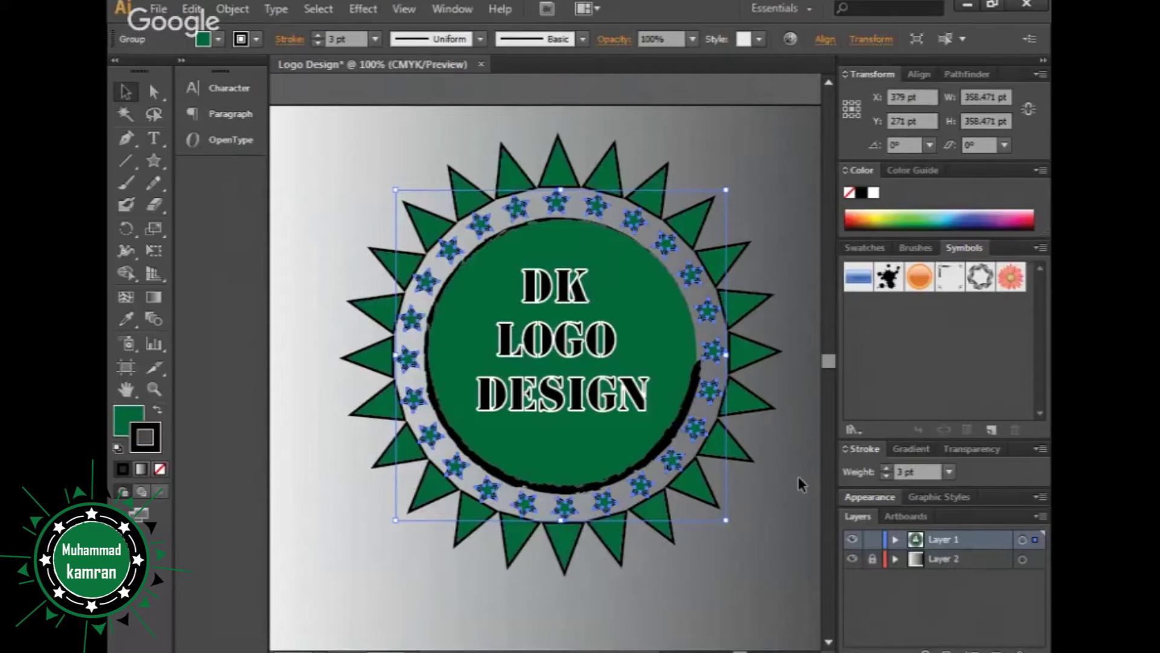
click(783, 561)
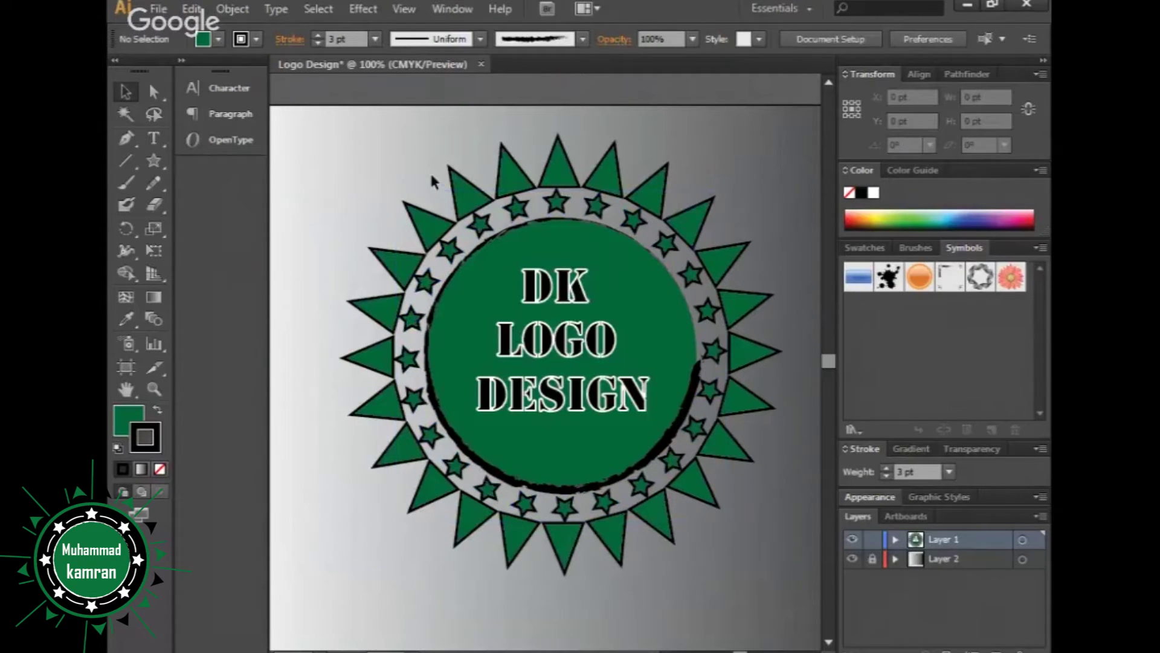
key(ctrl+minus)
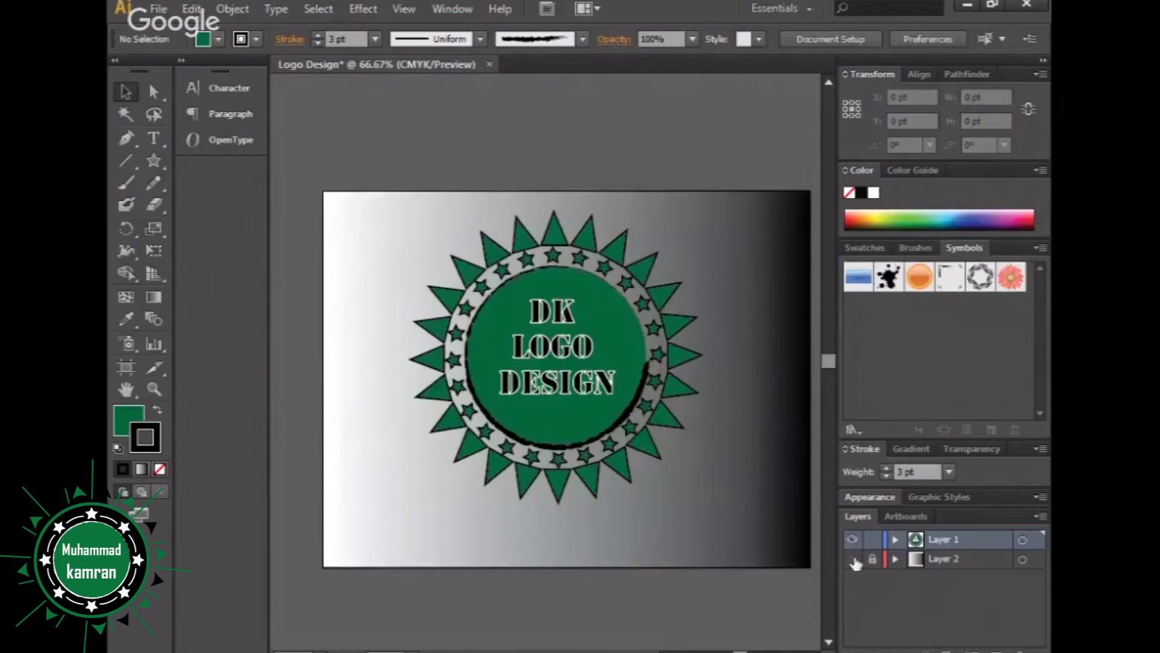
Hide the gradient background layer and shift the whole logo down and right.
click(853, 559)
drag(371, 229, 738, 510)
drag(588, 428, 597, 437)
click(768, 487)
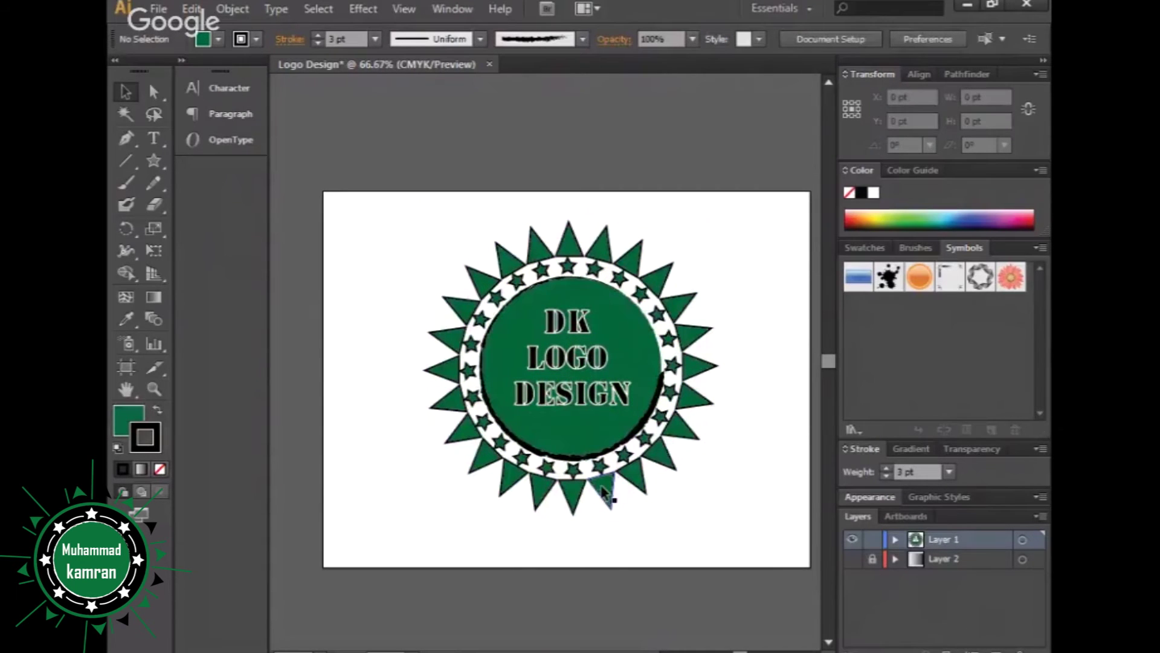
Reposition a star on the lower part of the ring.
drag(603, 486, 608, 472)
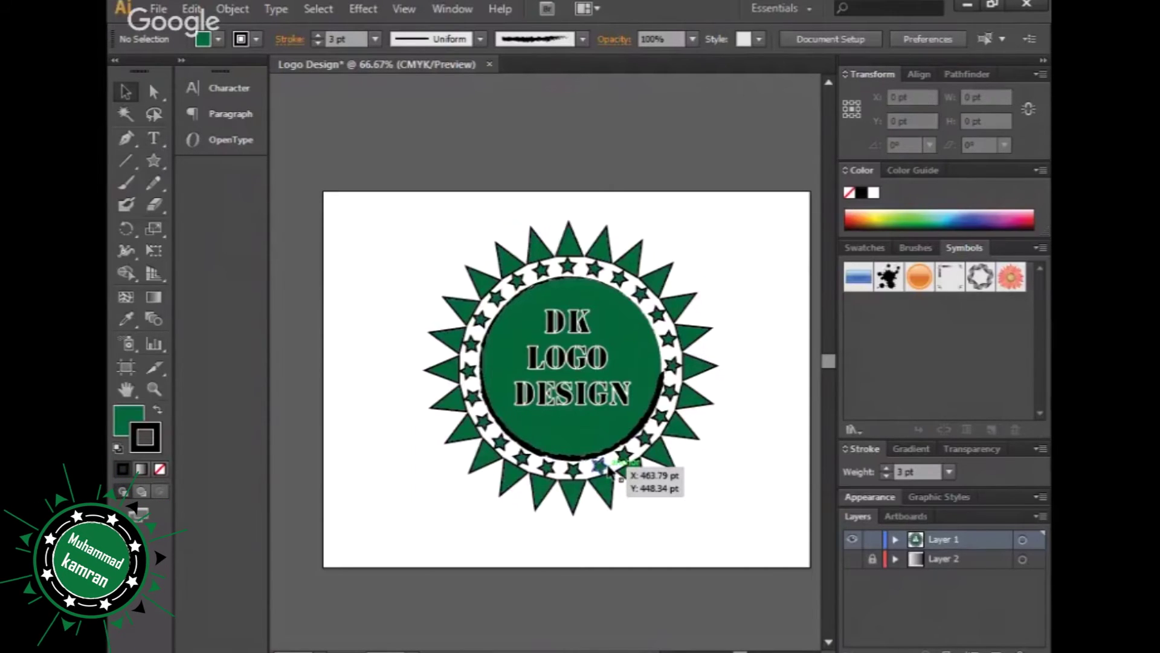
drag(607, 472, 608, 472)
drag(679, 494, 640, 473)
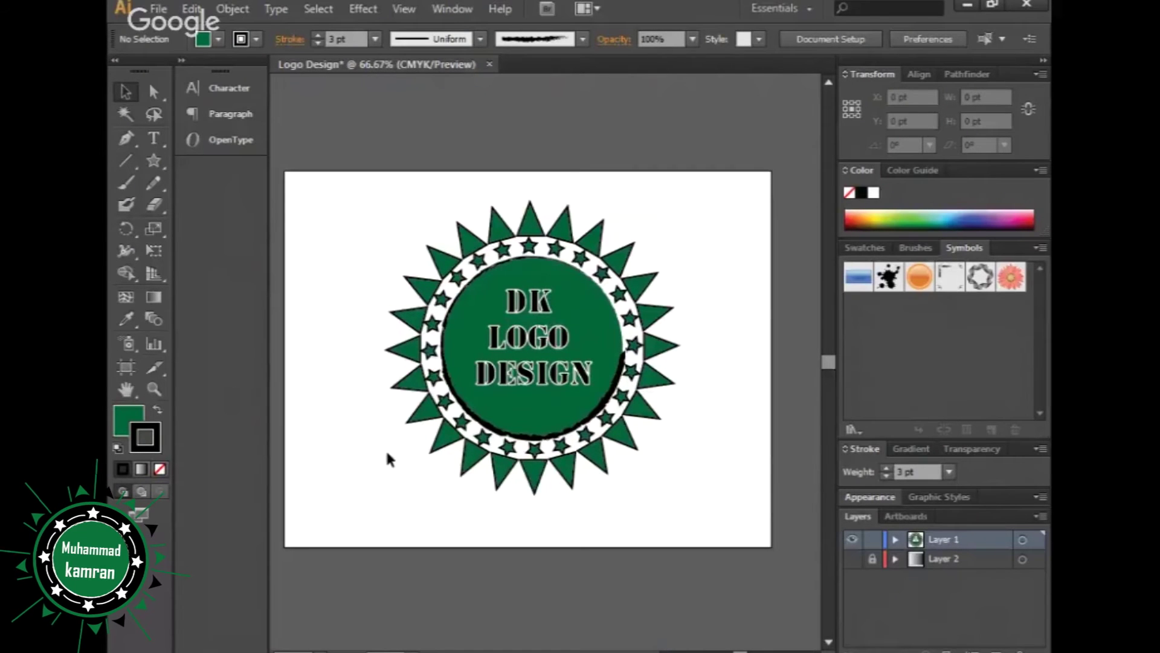